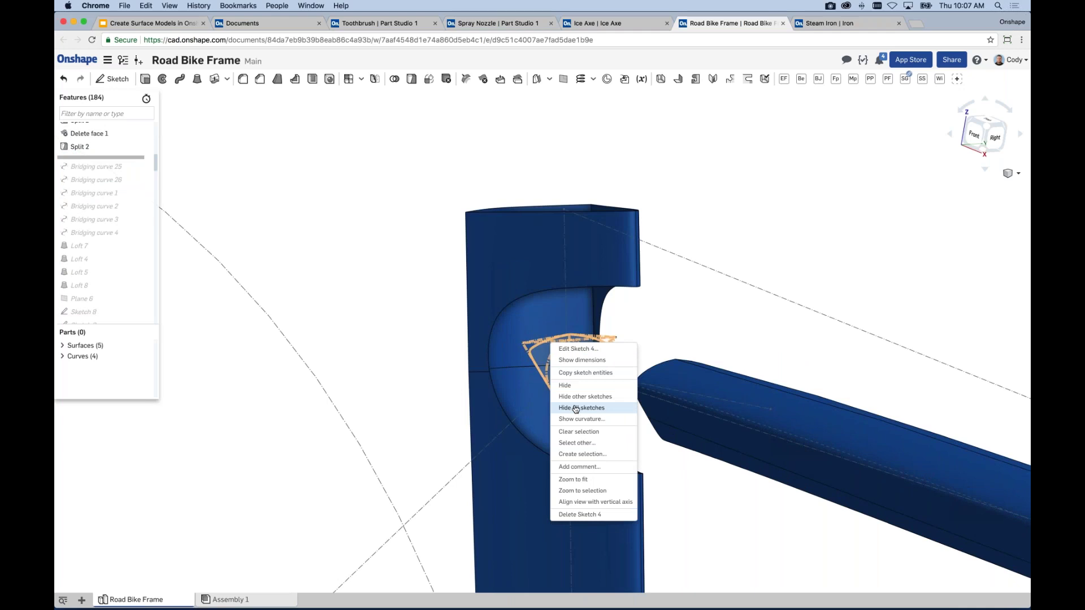
Step: Hide the profile sketch displayed inside the seat tube's curved cutout
{"action": "left_click", "coordinate": [565, 385]}
{"action": "scroll", "coordinate": [539, 378], "scroll_direction": "up", "scroll_amount": 3}
{"action": "mouse_move", "coordinate": [539, 378]}
{"action": "right_mouse_down"}
{"action": "mouse_move", "coordinate": [574, 367]}
{"action": "mouse_move", "coordinate": [534, 381]}
{"action": "right_mouse_up"}
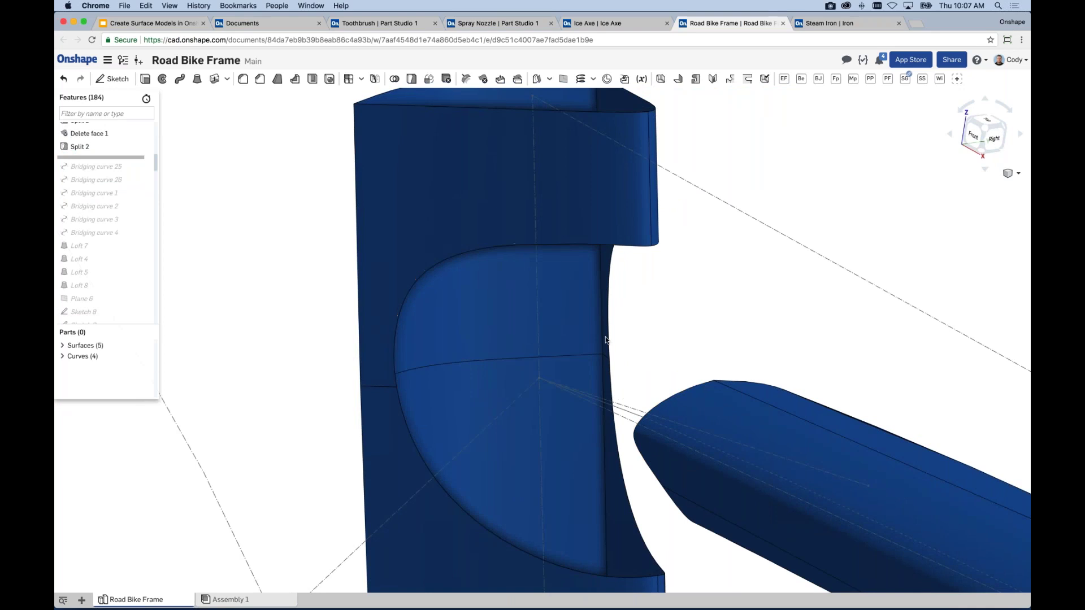
{"action": "right_click_drag", "start_coordinate": [544, 301], "coordinate": [604, 314]}
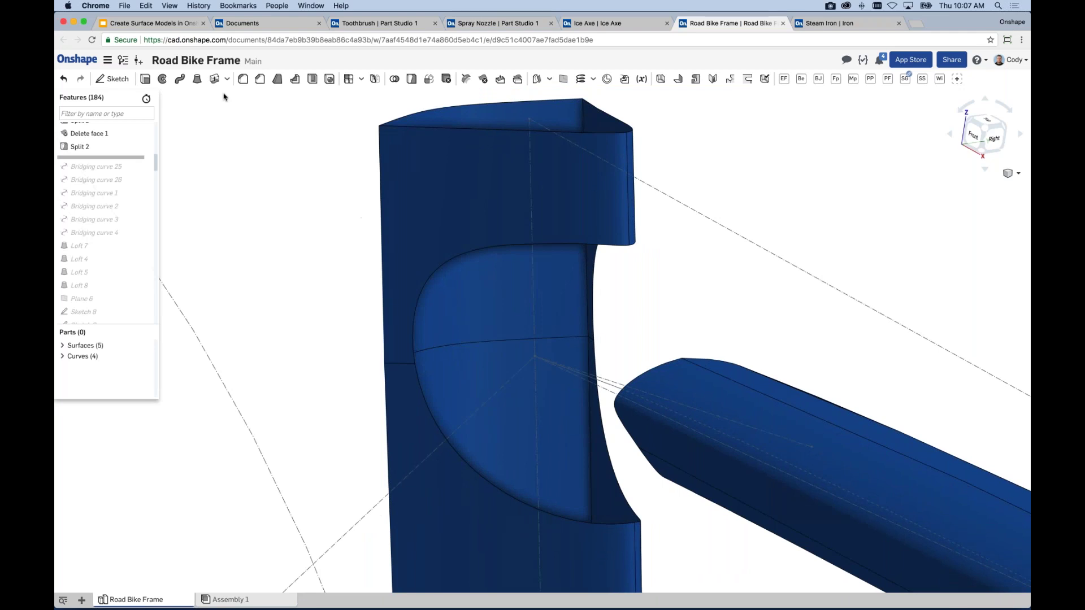
{"action": "left_click", "coordinate": [197, 80]}
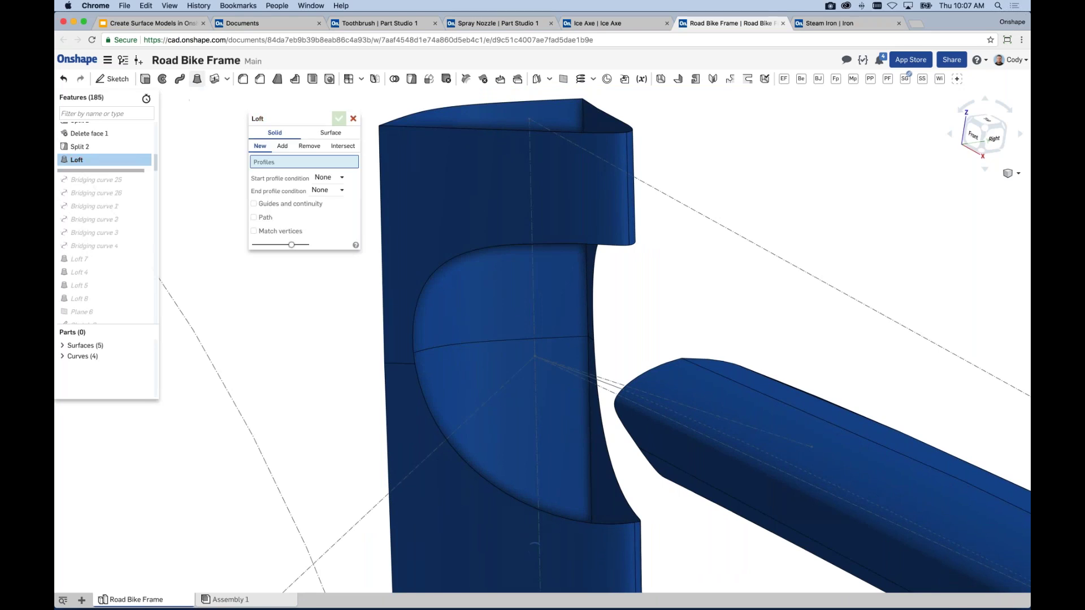
{"action": "left_click", "coordinate": [337, 137]}
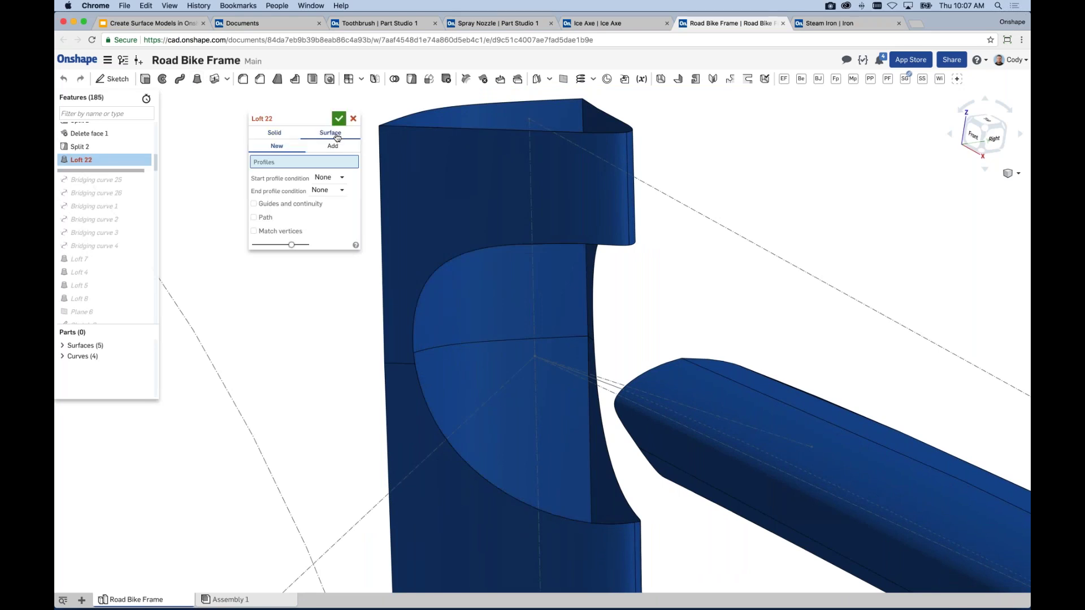
{"action": "left_click", "coordinate": [660, 364]}
{"action": "left_click", "coordinate": [501, 249]}
{"action": "right_click_drag", "start_coordinate": [733, 281], "coordinate": [794, 278]}
{"action": "left_click", "coordinate": [983, 135]}
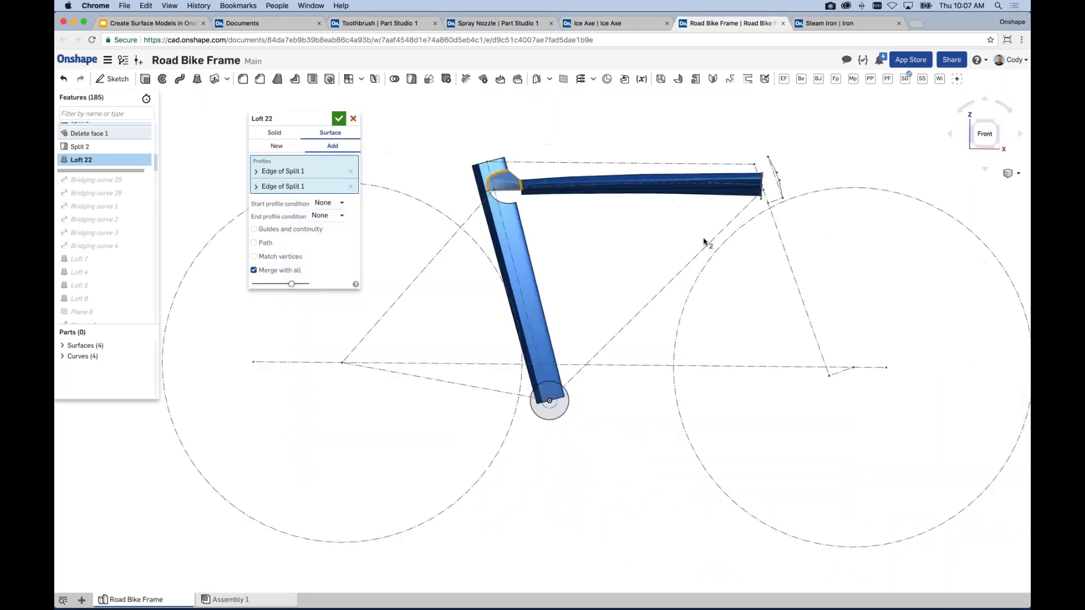
{"action": "scroll", "coordinate": [649, 294], "scroll_direction": "up", "scroll_amount": 10}
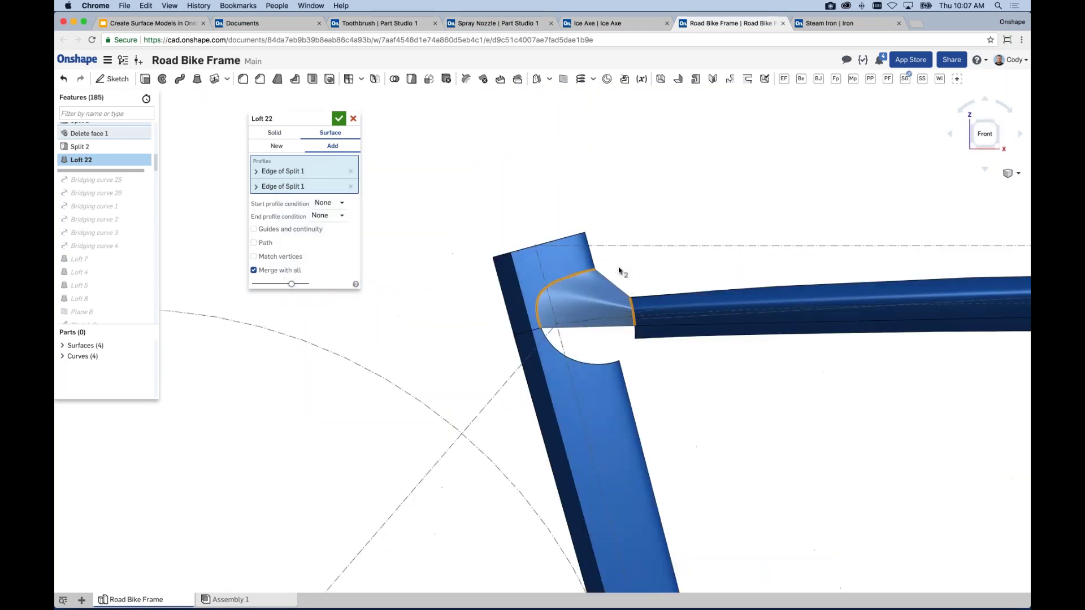
{"action": "scroll", "coordinate": [620, 271], "scroll_direction": "up", "scroll_amount": 8}
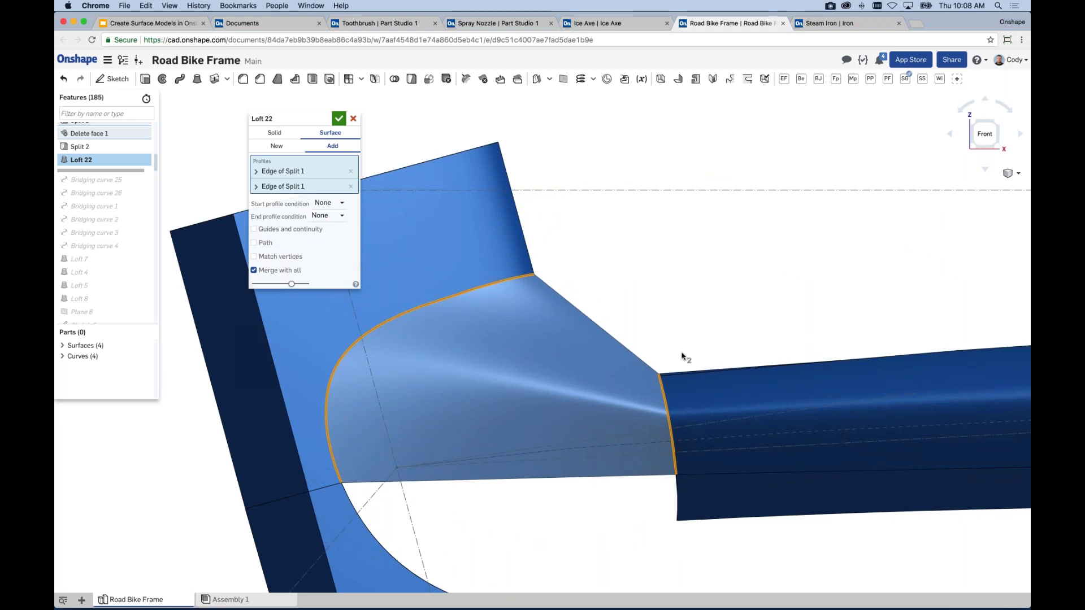
{"action": "key", "text": "Escape"}
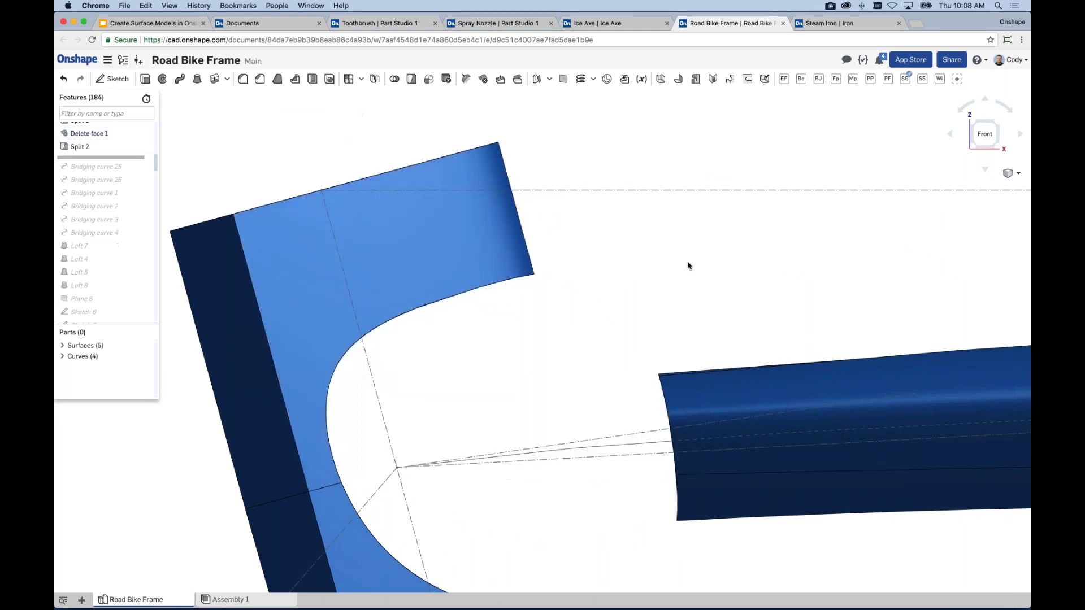
Step: Add a tangent-matched bridging curve from the top tube's upper lengthwise edge to the seat tube's front edge above the cutout
{"action": "key", "text": "shift+7"}
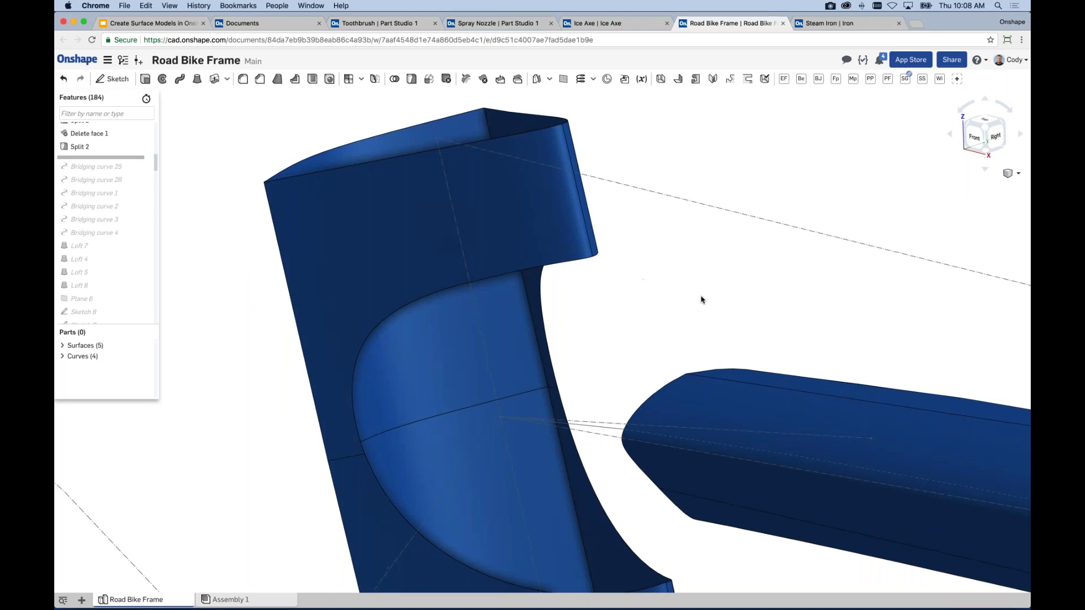
{"action": "scroll", "coordinate": [704, 300], "scroll_direction": "down", "scroll_amount": 1}
{"action": "middle_click_drag", "start_coordinate": [737, 315], "coordinate": [712, 309]}
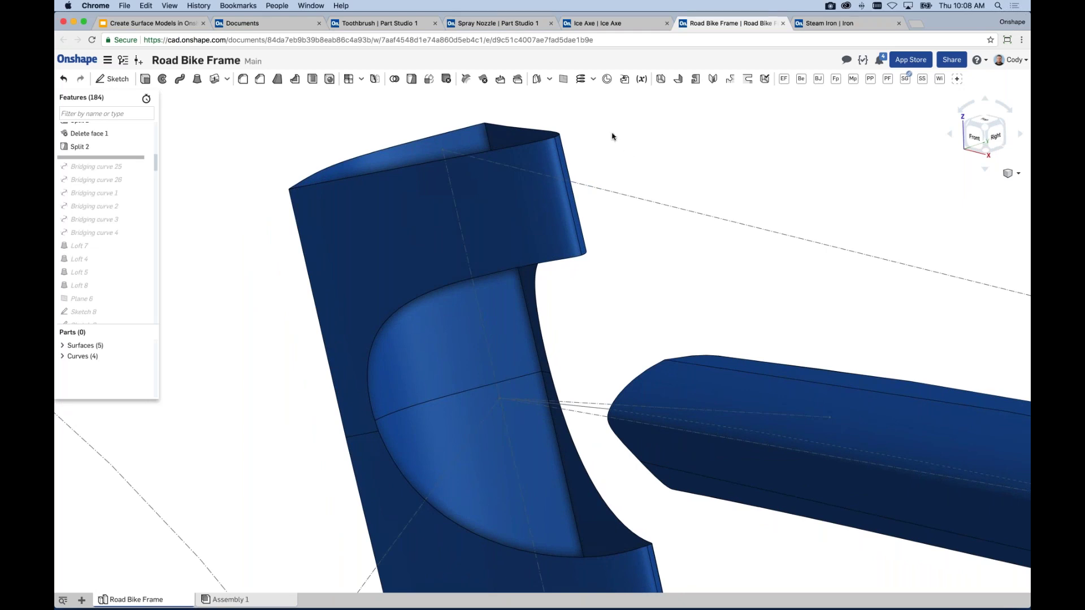
{"action": "left_click", "coordinate": [550, 81]}
{"action": "left_click", "coordinate": [593, 83]}
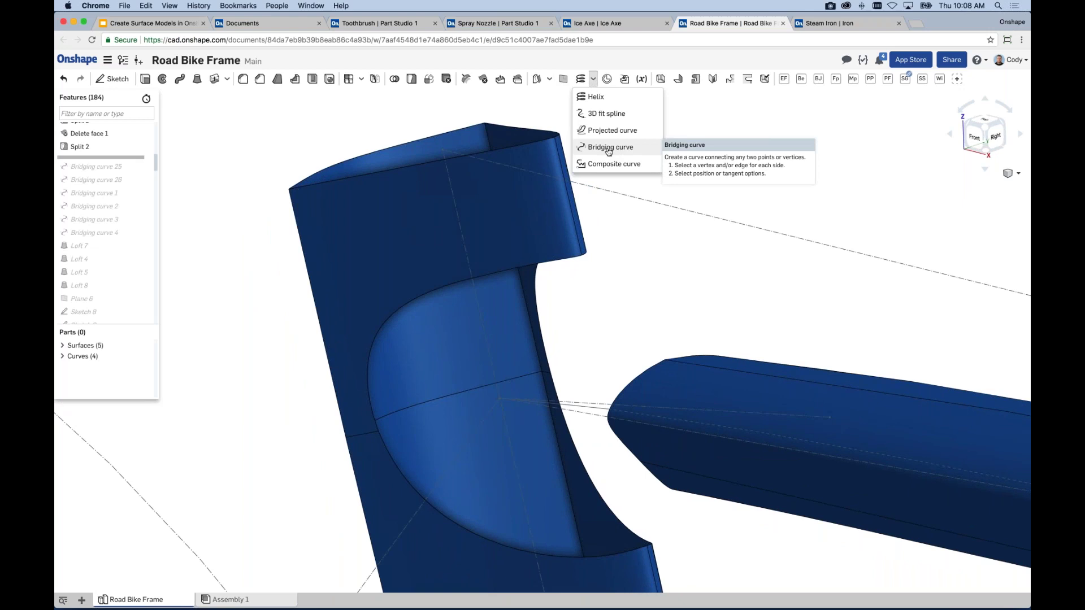
{"action": "left_click", "coordinate": [608, 148]}
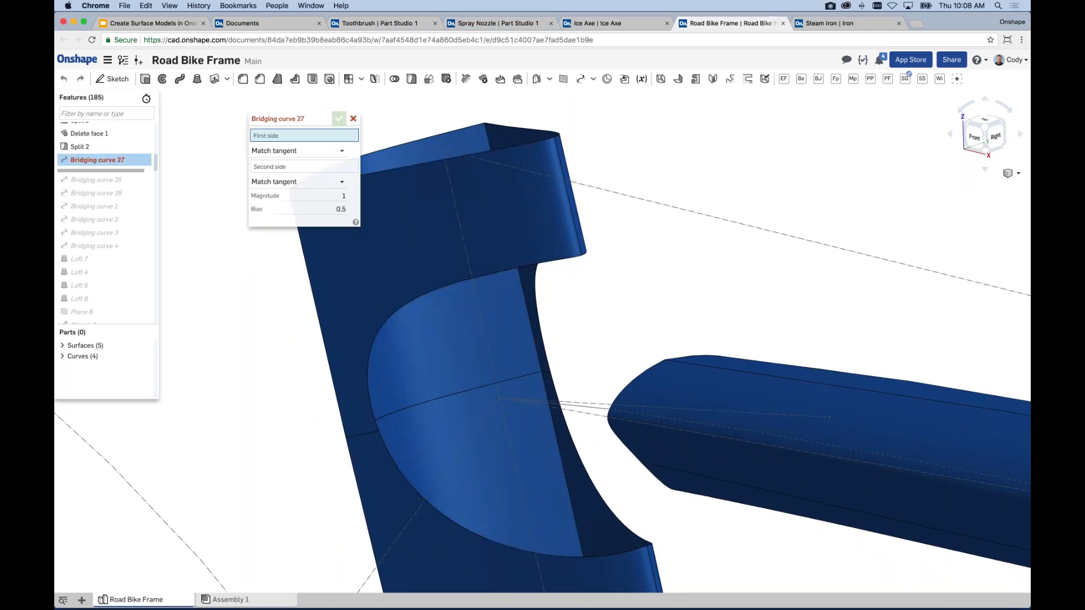
{"action": "left_click", "coordinate": [686, 360]}
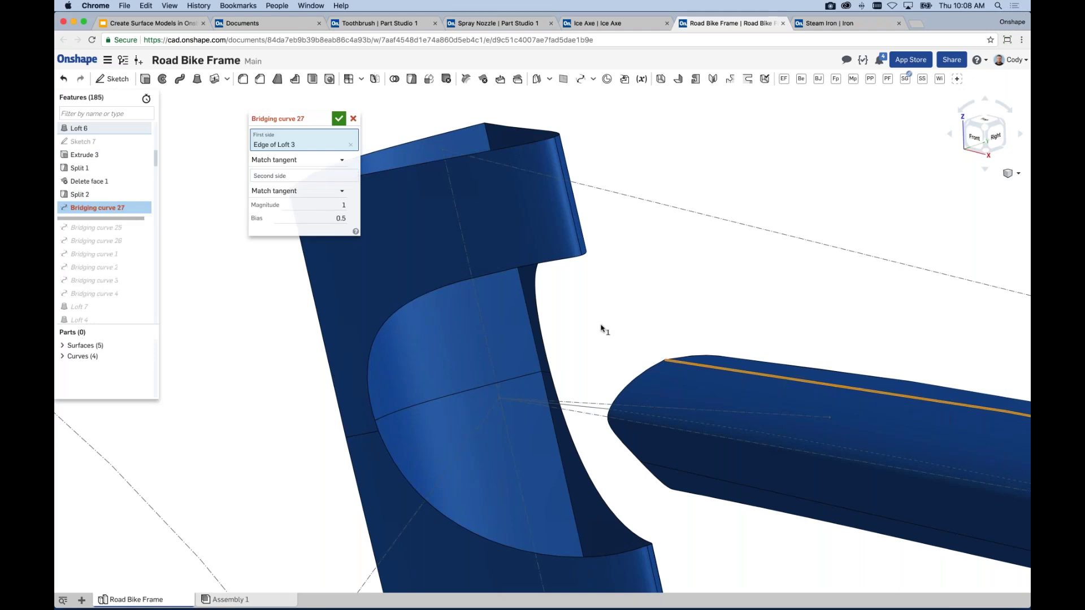
{"action": "left_click", "coordinate": [578, 234]}
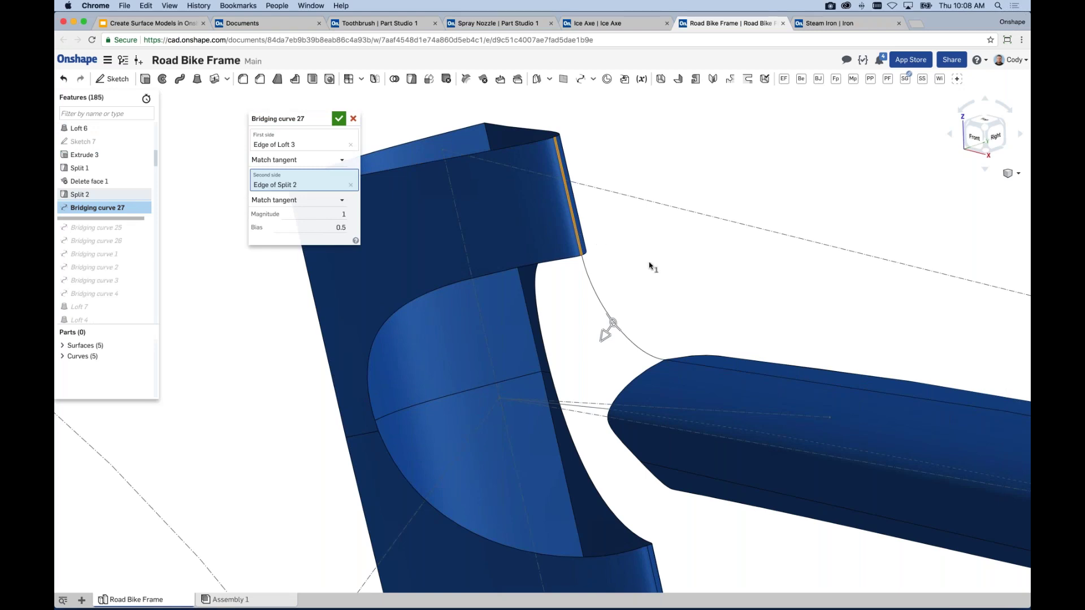
Step: Try a stronger magnitude on the bridging curve, then set it back to 1 and accept the curve
{"action": "right_click_drag", "start_coordinate": [649, 262], "coordinate": [680, 251]}
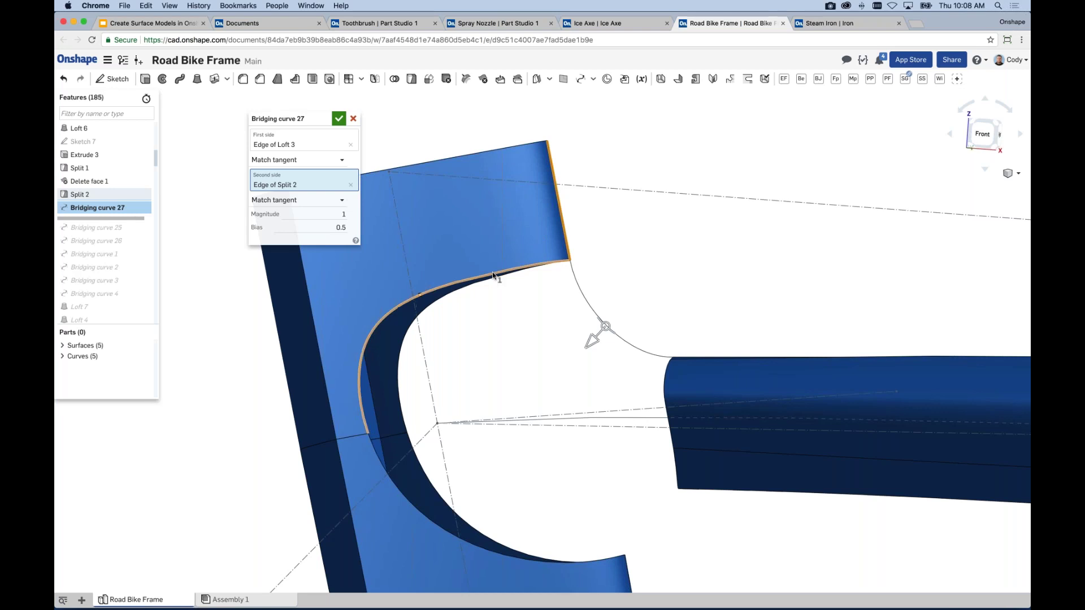
{"action": "mouse_move", "coordinate": [592, 340]}
{"action": "left_mouse_down"}
{"action": "mouse_move", "coordinate": [621, 311]}
{"action": "mouse_move", "coordinate": [584, 309]}
{"action": "mouse_move", "coordinate": [627, 342]}
{"action": "mouse_move", "coordinate": [604, 328]}
{"action": "left_mouse_up"}
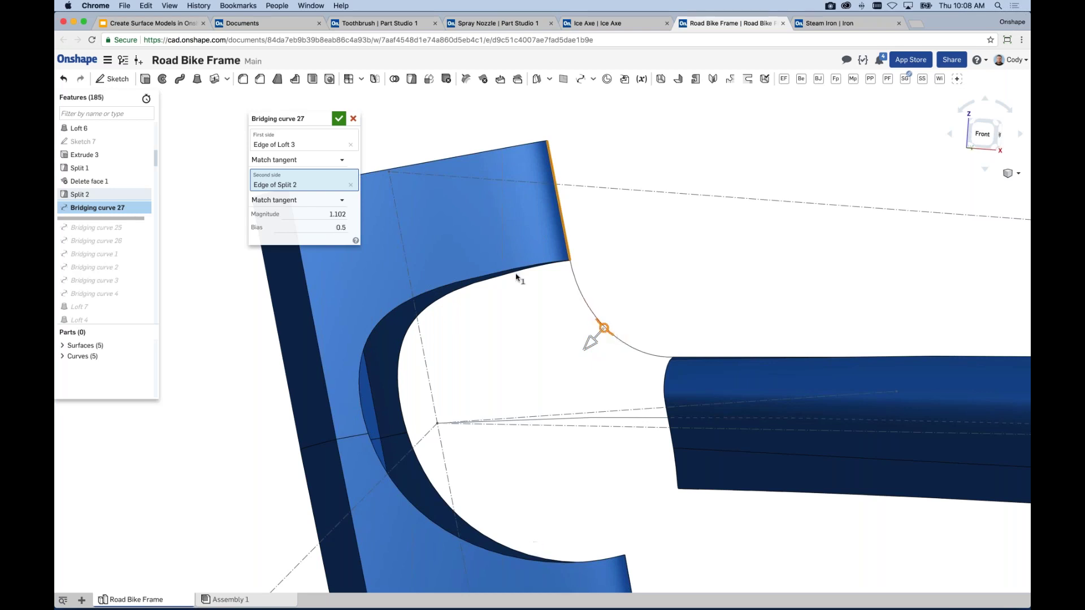
{"action": "left_click", "coordinate": [333, 214]}
{"action": "type", "text": "1"}
{"action": "key", "text": "Return"}
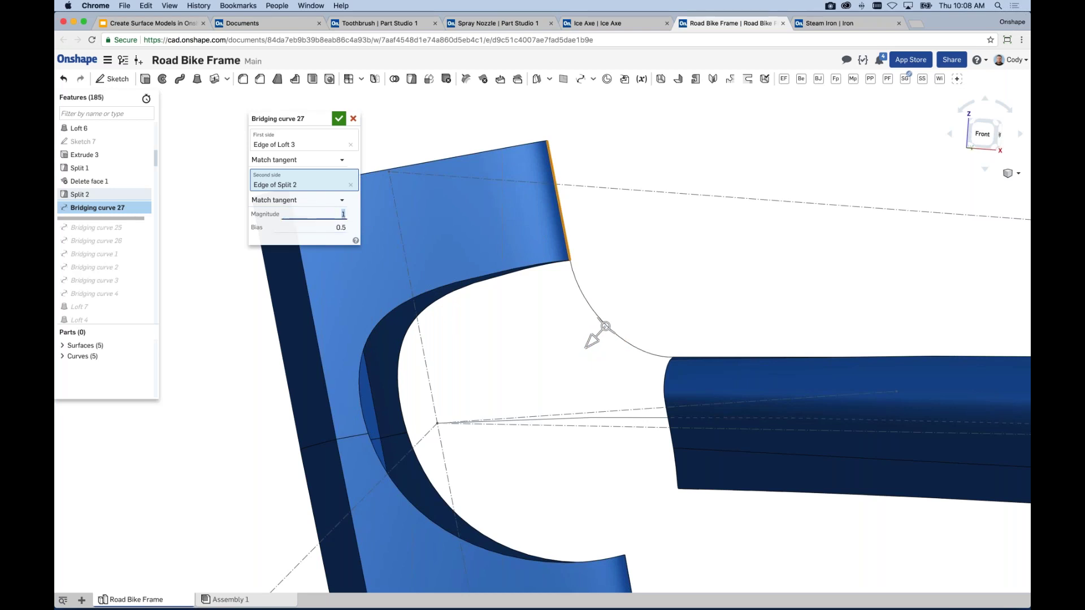
{"action": "left_click", "coordinate": [339, 121]}
Step: Create a second tangent-matched bridging curve between the top tube's lower side edge and the short split edge on the seat tube's side
{"action": "right_click_drag", "start_coordinate": [651, 273], "coordinate": [645, 339]}
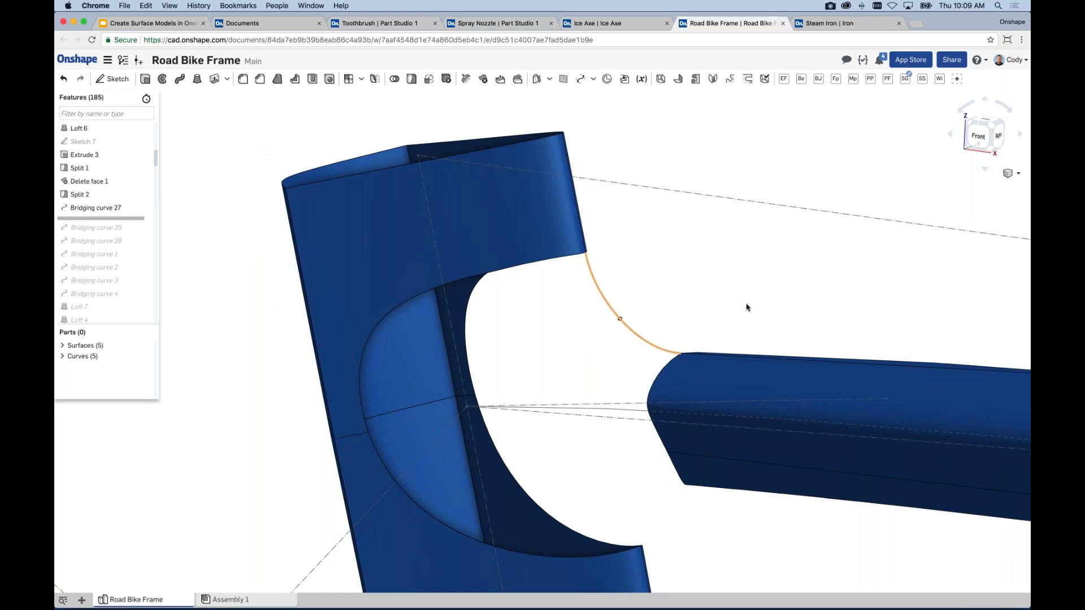
{"action": "right_click_drag", "start_coordinate": [743, 303], "coordinate": [617, 385]}
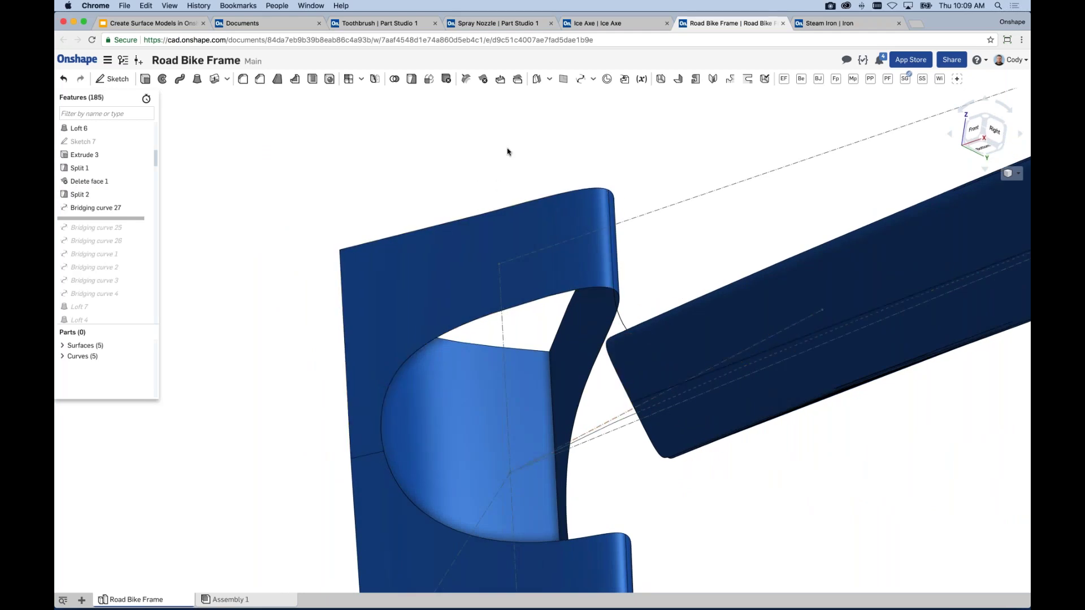
{"action": "left_click", "coordinate": [580, 79]}
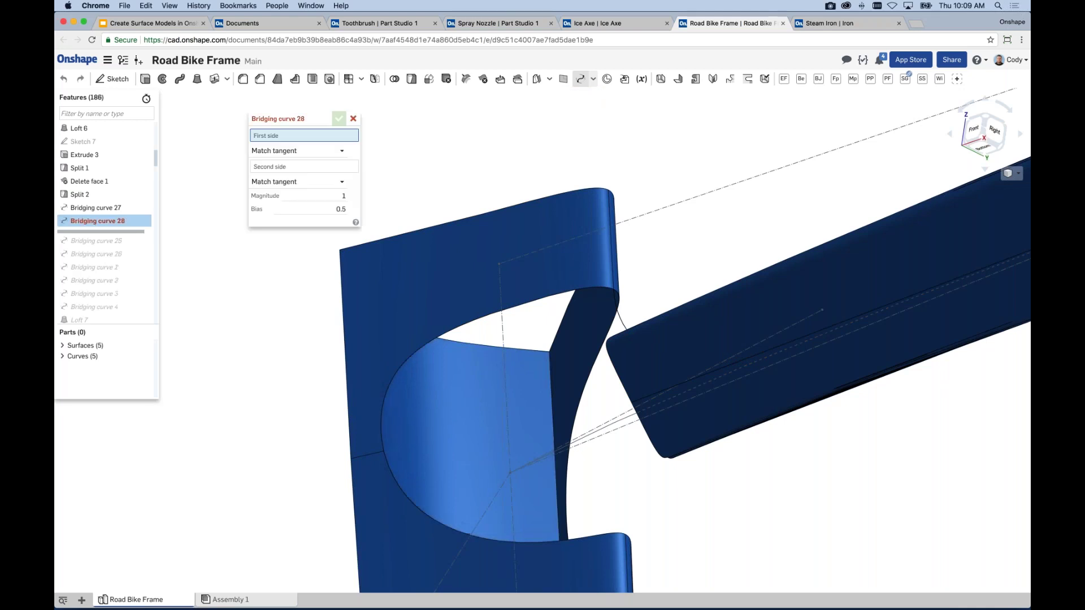
{"action": "left_click", "coordinate": [639, 399]}
{"action": "left_click", "coordinate": [376, 452]}
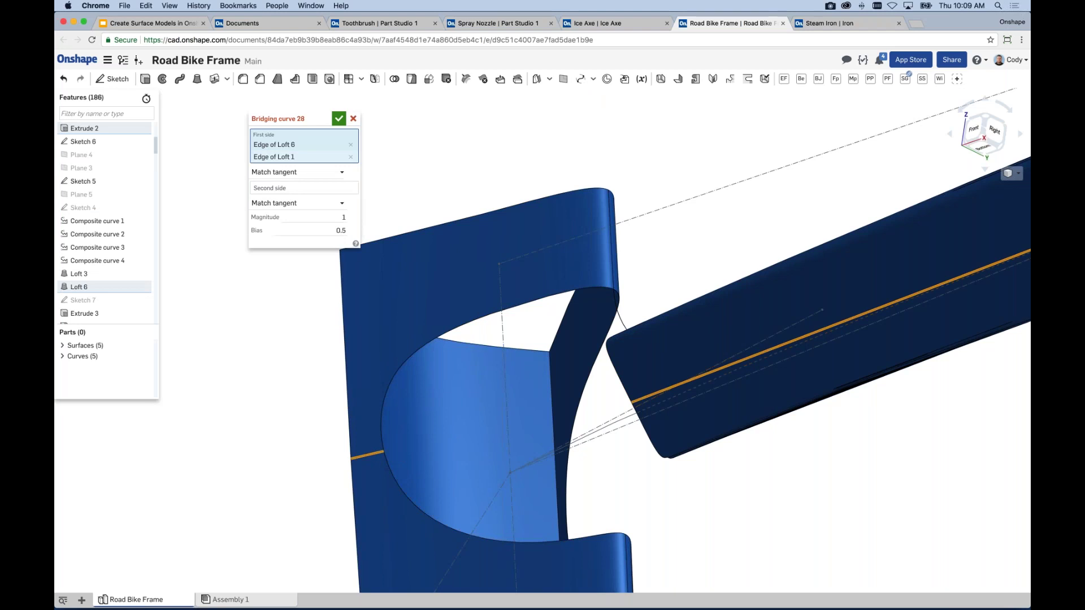
{"action": "left_click", "coordinate": [351, 156]}
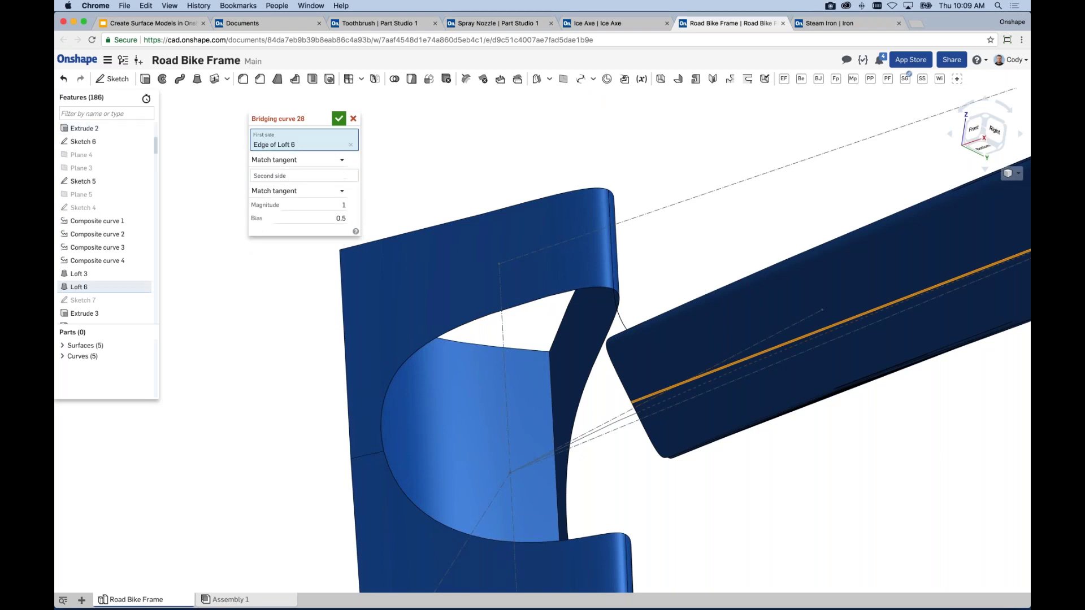
{"action": "left_click", "coordinate": [276, 177]}
{"action": "left_click", "coordinate": [378, 453]}
{"action": "right_click_drag", "start_coordinate": [374, 356], "coordinate": [402, 409]}
{"action": "scroll", "coordinate": [402, 409], "scroll_direction": "down", "scroll_amount": 1}
{"action": "middle_click_drag", "start_coordinate": [428, 418], "coordinate": [433, 281]}
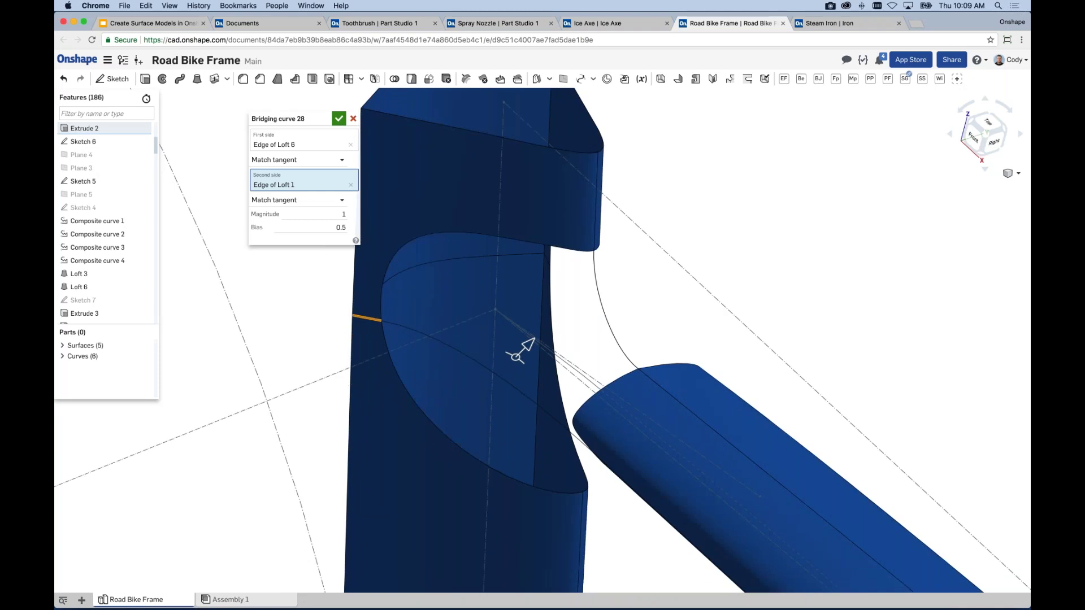
{"action": "left_click", "coordinate": [339, 118]}
Step: Start a surface loft between the top tube's end edge and the upper edge of the seat tube cutout
{"action": "mouse_move", "coordinate": [329, 294]}
{"action": "right_mouse_down"}
{"action": "mouse_move", "coordinate": [354, 275]}
{"action": "mouse_move", "coordinate": [322, 299]}
{"action": "right_mouse_up"}
{"action": "left_click", "coordinate": [198, 79]}
{"action": "left_click", "coordinate": [330, 132]}
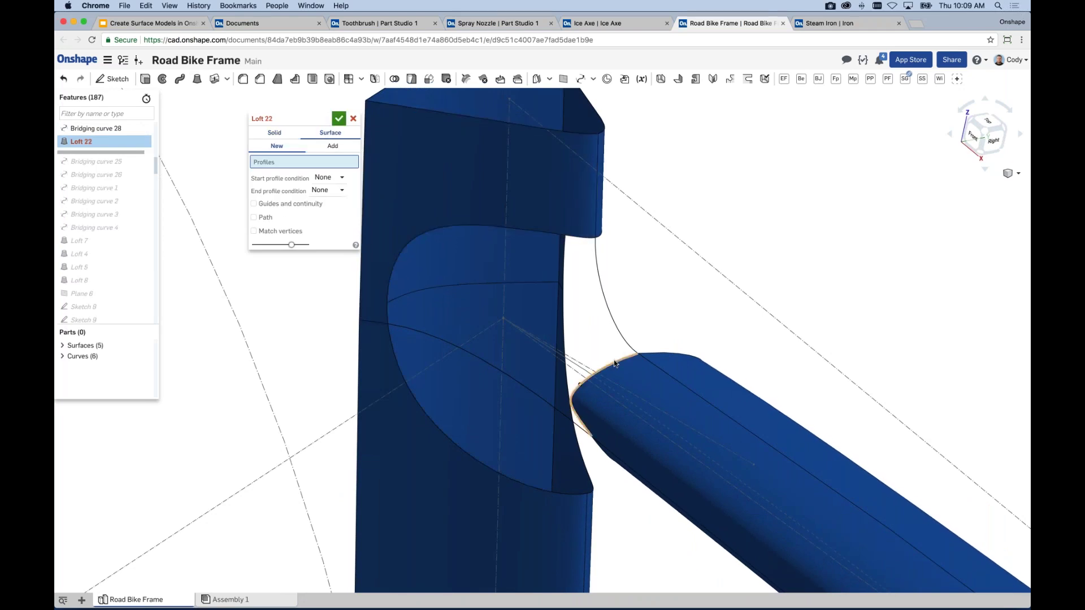
{"action": "left_click", "coordinate": [580, 384]}
{"action": "left_click", "coordinate": [470, 226]}
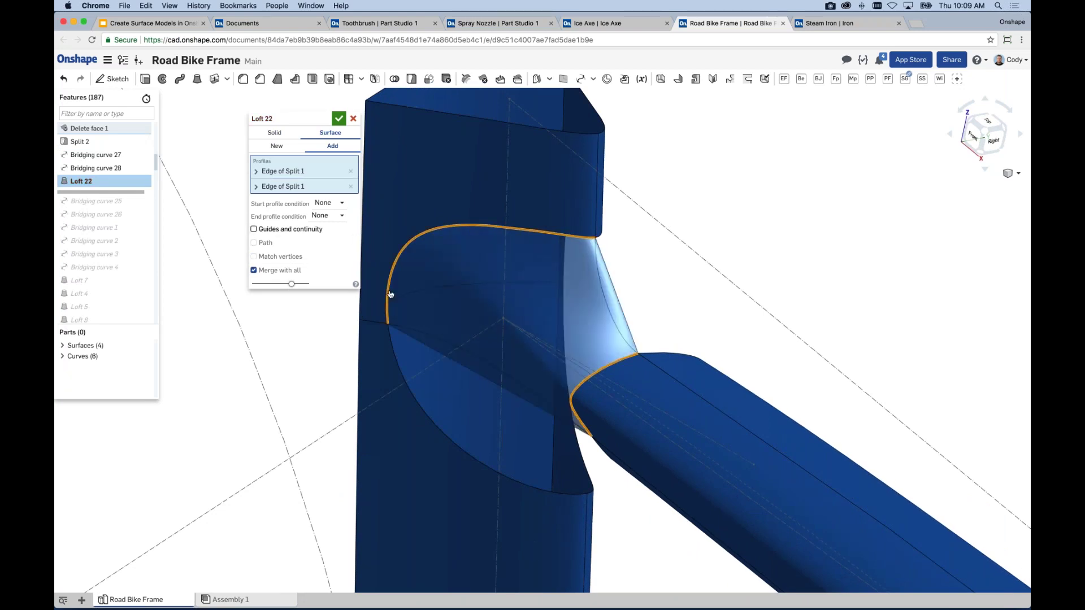
Step: Enable guides and continuity, use both bridging curves as the loft's guides, and accept the loft
{"action": "left_click", "coordinate": [274, 229]}
{"action": "left_click", "coordinate": [462, 349]}
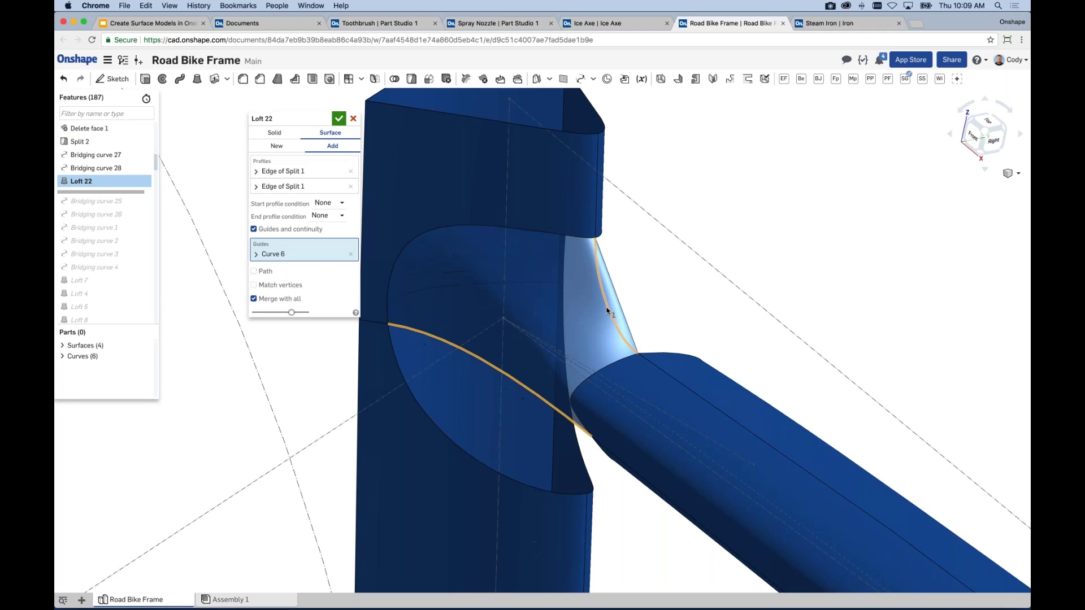
{"action": "left_click", "coordinate": [608, 310]}
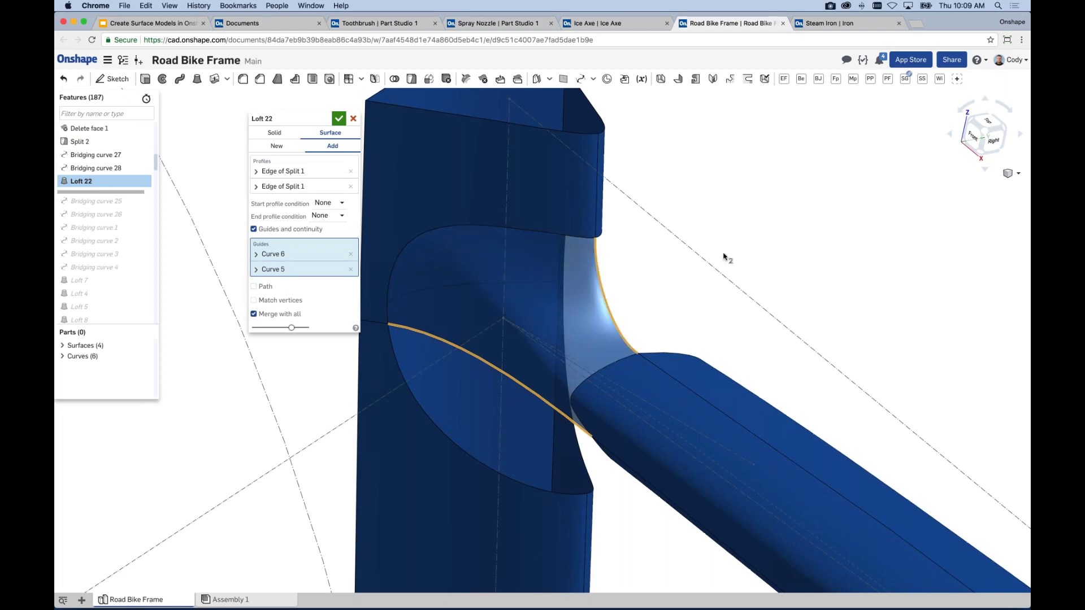
{"action": "mouse_move", "coordinate": [735, 251]}
{"action": "right_mouse_down"}
{"action": "mouse_move", "coordinate": [805, 242]}
{"action": "mouse_move", "coordinate": [719, 252]}
{"action": "right_mouse_up"}
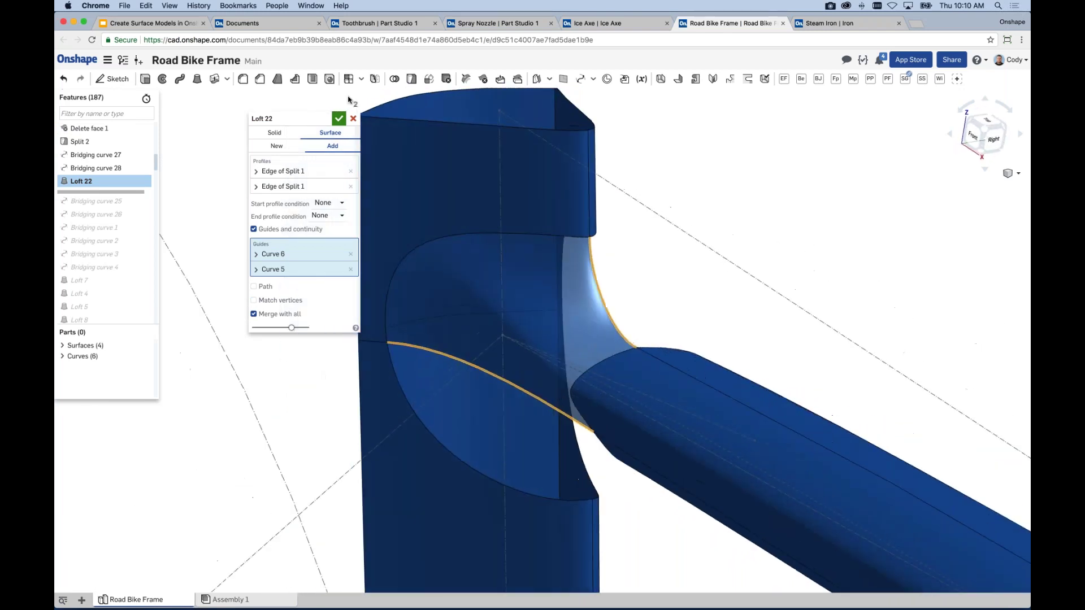
{"action": "left_click", "coordinate": [339, 118]}
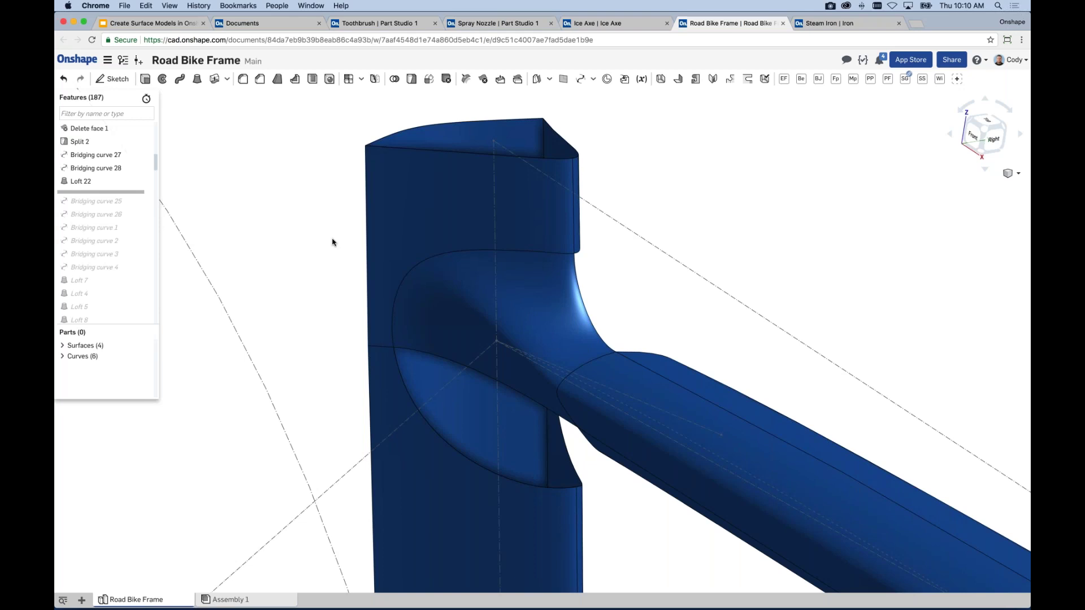
{"action": "scroll", "coordinate": [598, 317], "scroll_direction": "down", "scroll_amount": 3}
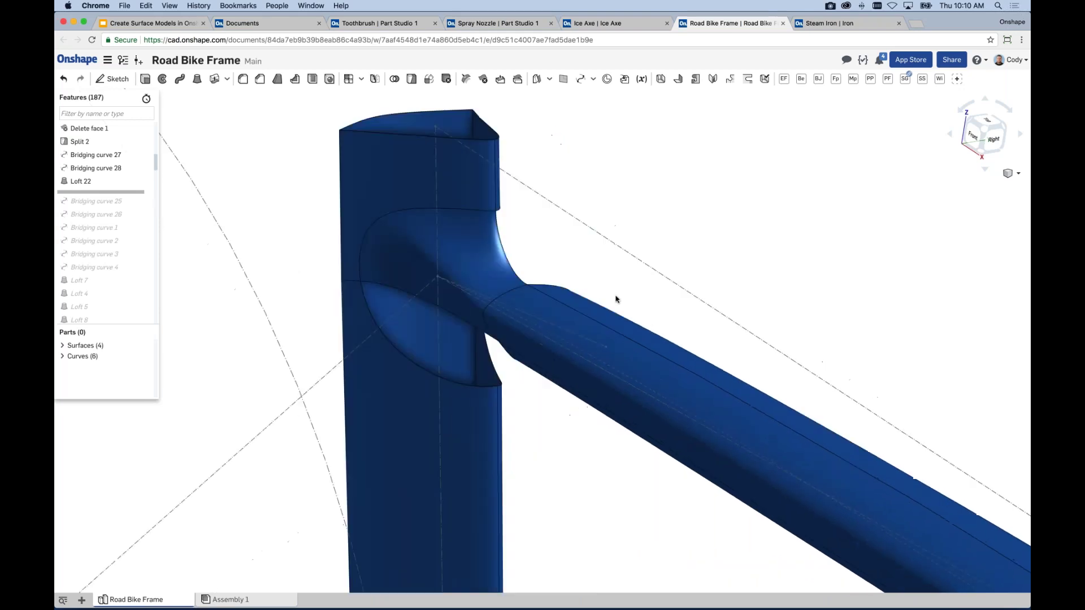
{"action": "scroll", "coordinate": [617, 299], "scroll_direction": "down", "scroll_amount": 5}
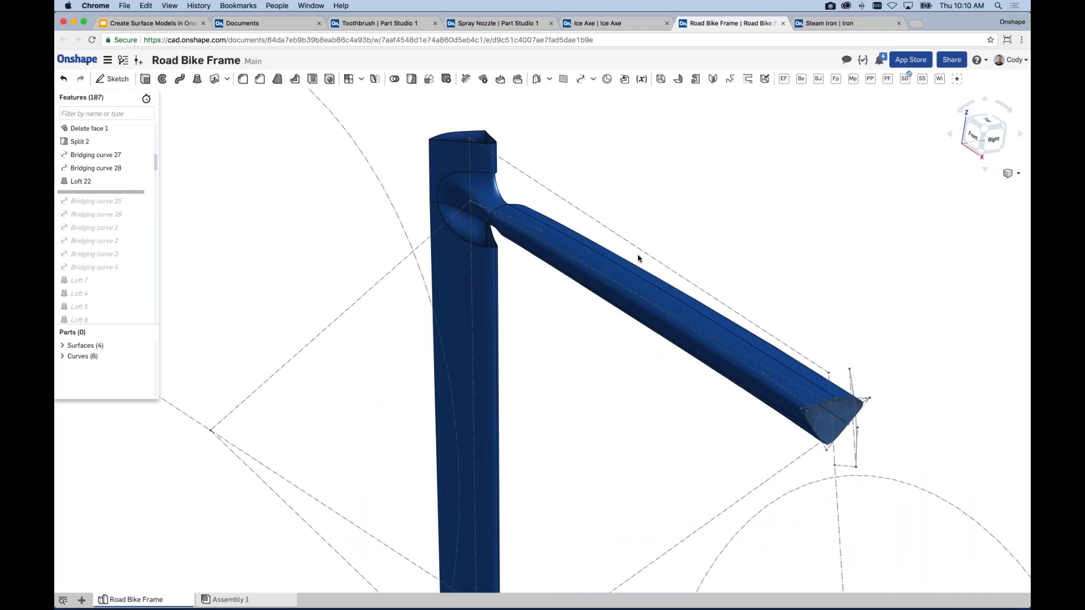
{"action": "scroll", "coordinate": [520, 209], "scroll_direction": "down", "scroll_amount": 1}
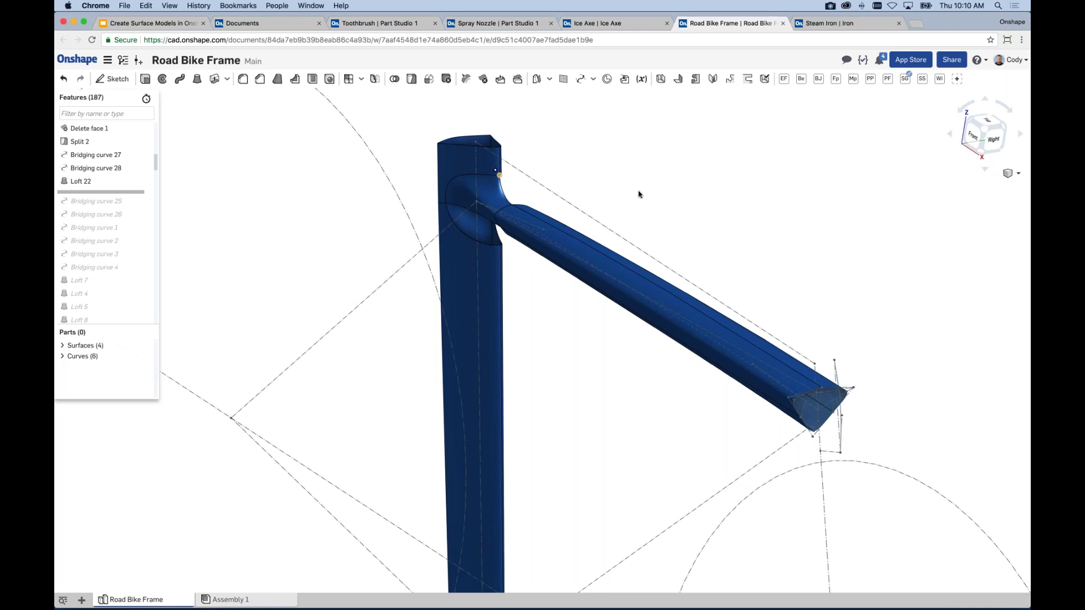
{"action": "scroll", "coordinate": [751, 295], "scroll_direction": "down", "scroll_amount": 3}
{"action": "scroll", "coordinate": [826, 286], "scroll_direction": "down", "scroll_amount": 5}
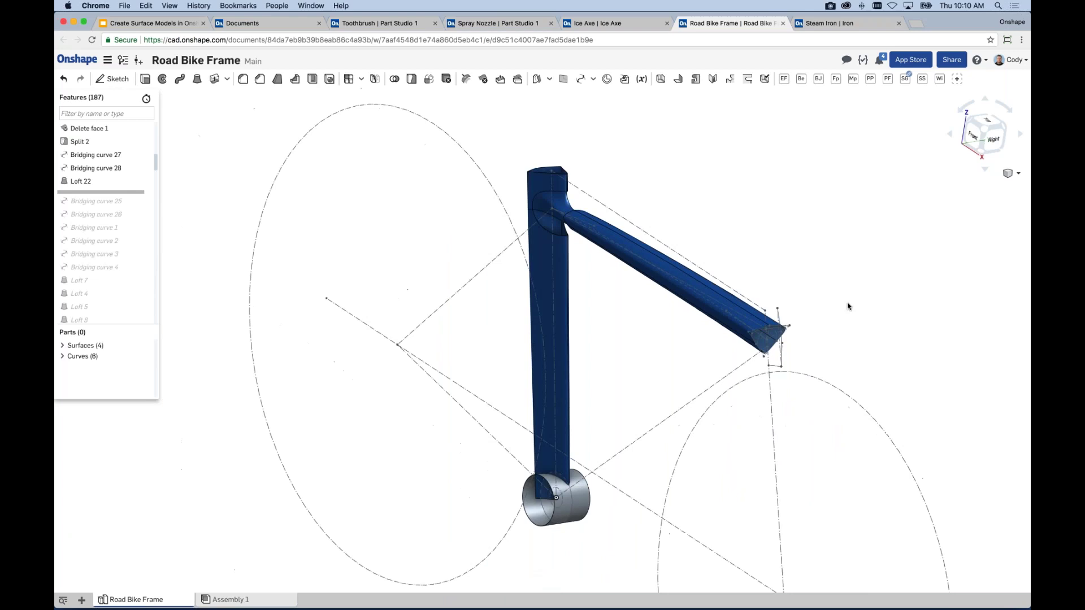
{"action": "middle_click_drag", "start_coordinate": [848, 285], "coordinate": [845, 284]}
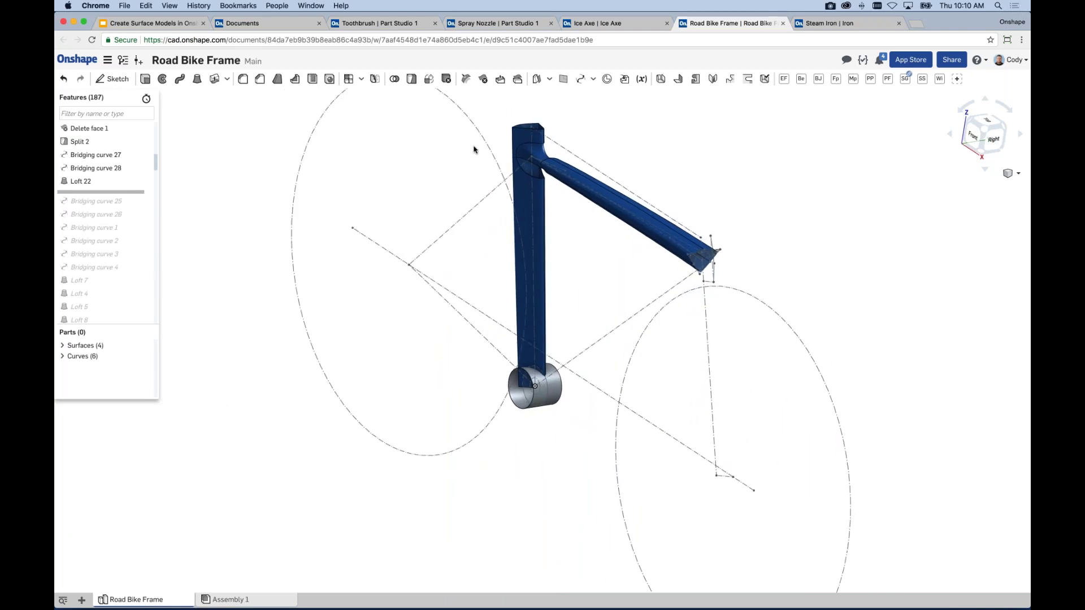
Step: Switch to the Create Surface Models in Onshape presentation in Google Slides
{"action": "left_click", "coordinate": [181, 26]}
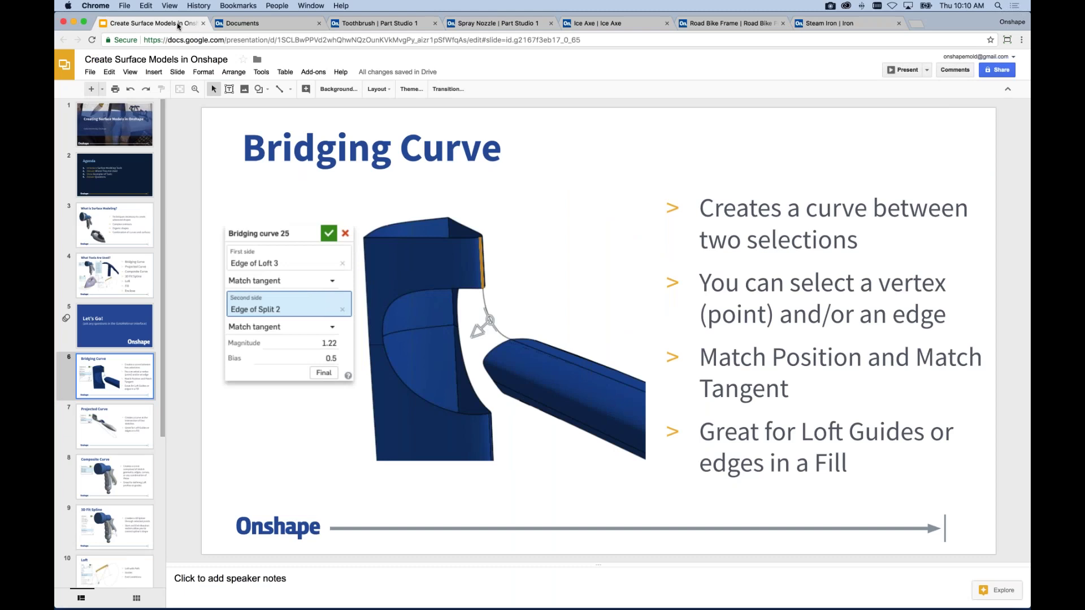
Step: Start the full-screen presentation from the Bridging Curve slide
{"action": "left_click", "coordinate": [905, 70]}
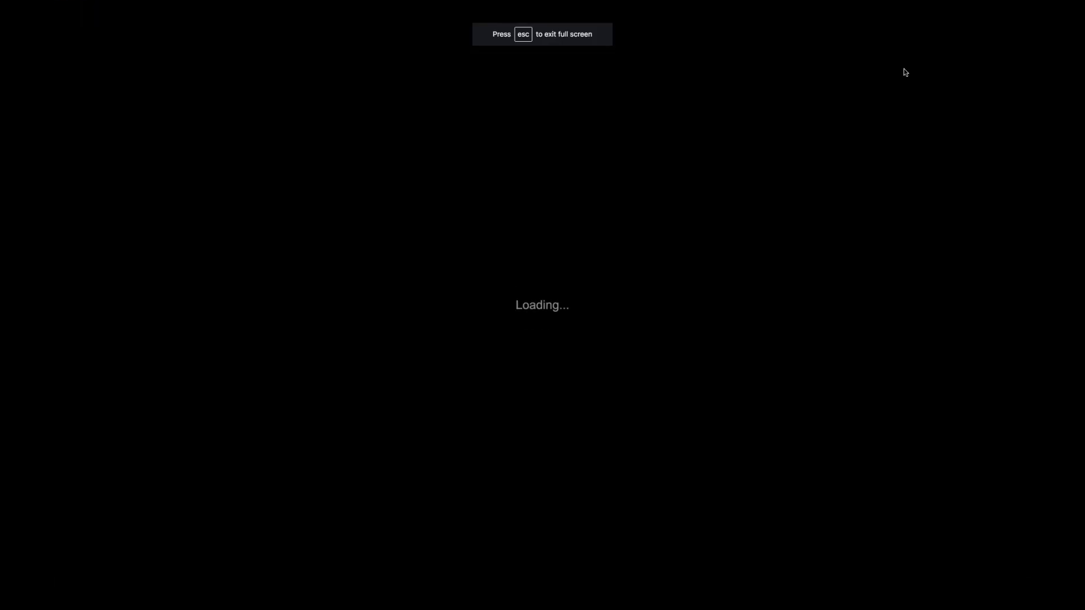
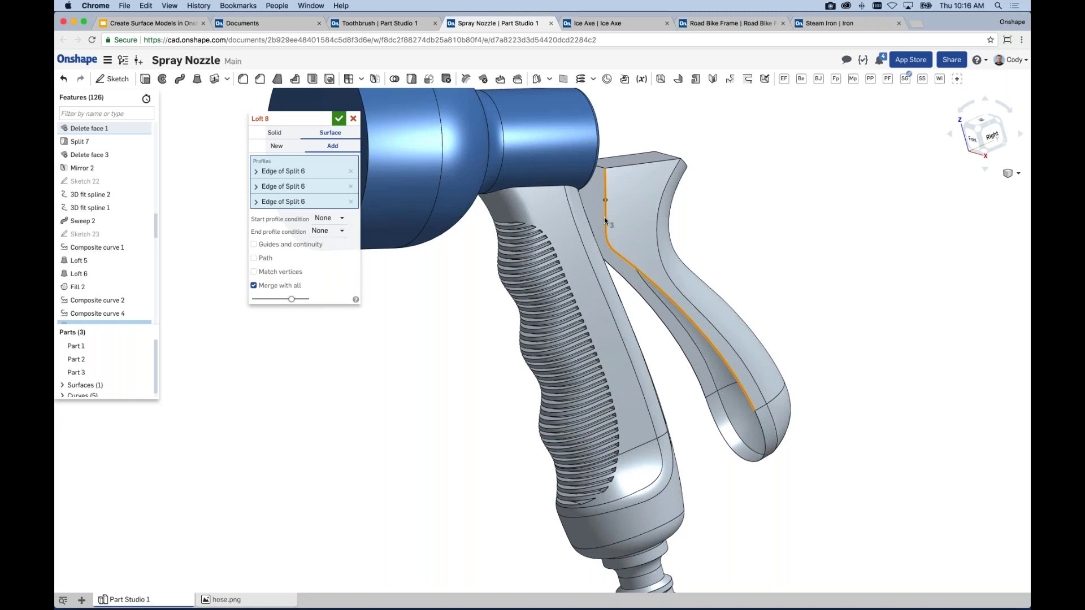
Step: Cancel the open surface loft that uses the three trigger edges as separate profiles
{"action": "scroll", "coordinate": [115, 279], "scroll_direction": "down", "scroll_amount": 10}
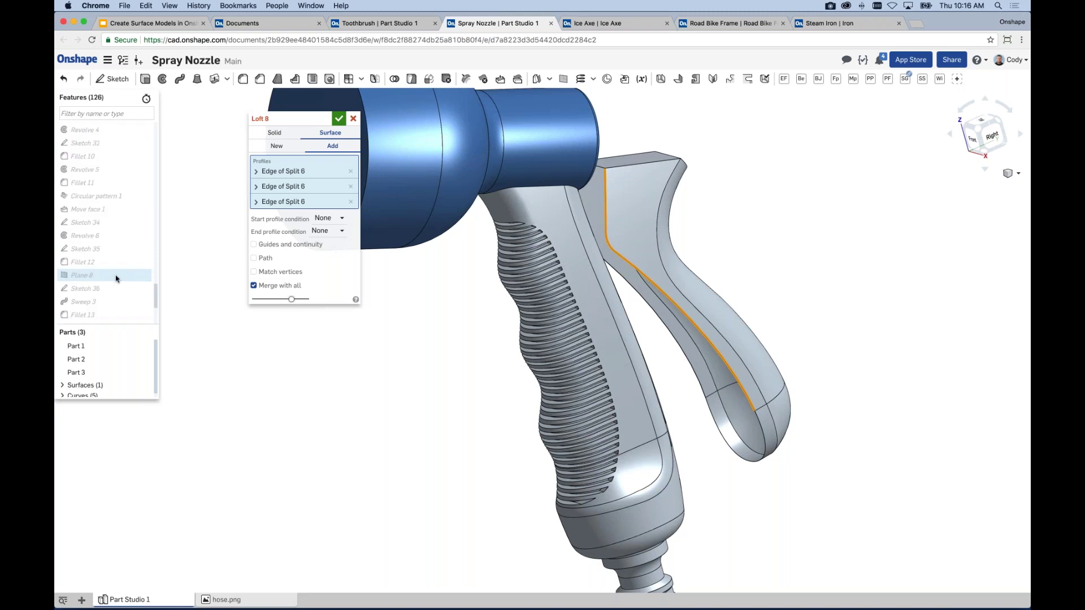
{"action": "scroll", "coordinate": [116, 279], "scroll_direction": "up", "scroll_amount": 10}
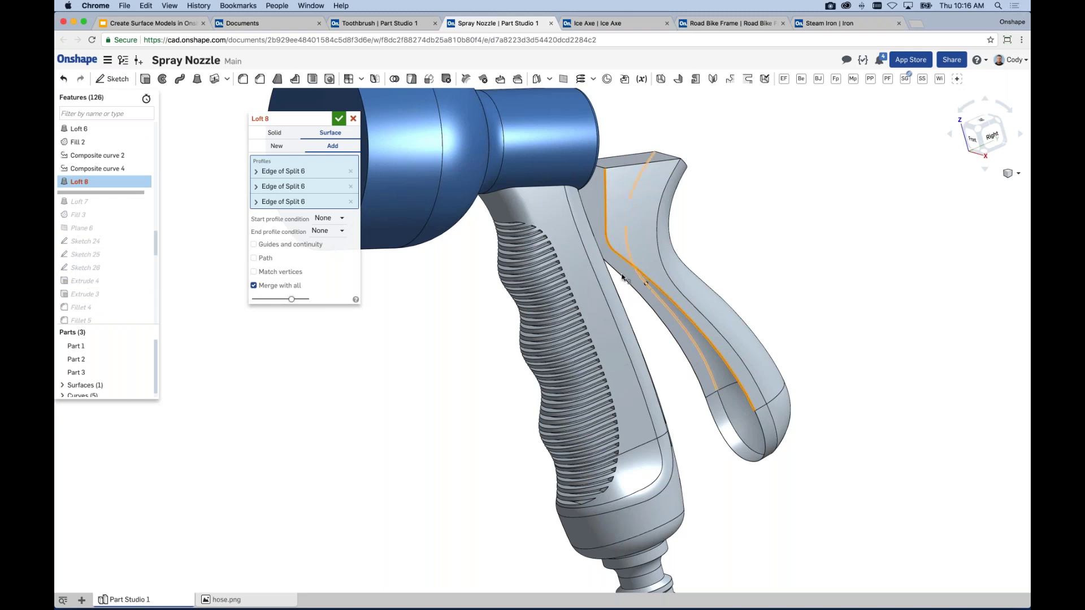
{"action": "left_click", "coordinate": [353, 120]}
Step: Create a composite curve from the three connected Split 6 edges along the front side of the spray nozzle's trigger
{"action": "middle_click_drag", "start_coordinate": [754, 296], "coordinate": [753, 313]}
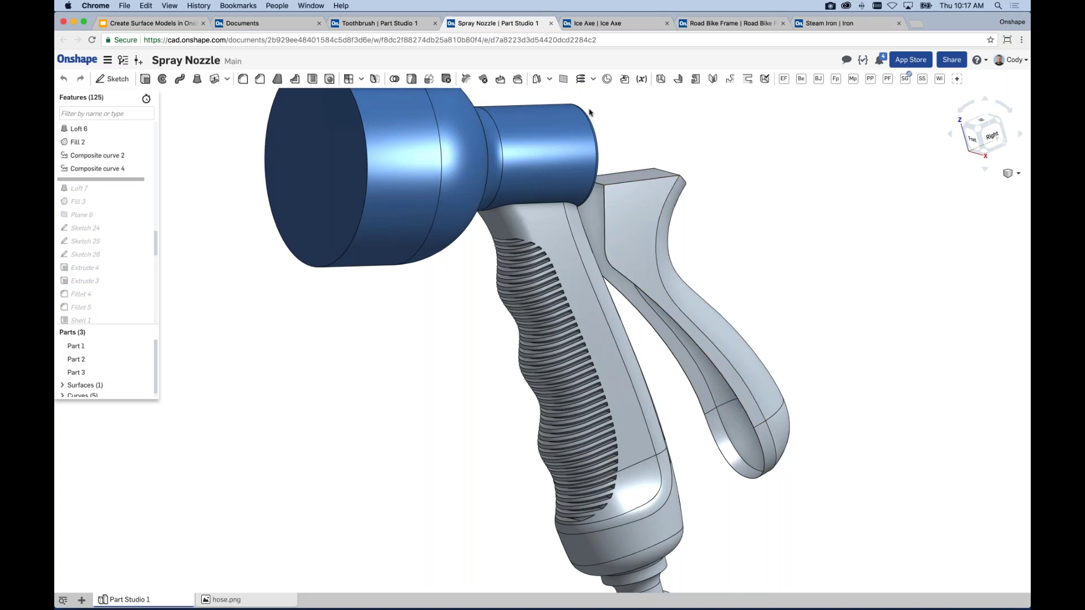
{"action": "left_click", "coordinate": [593, 79]}
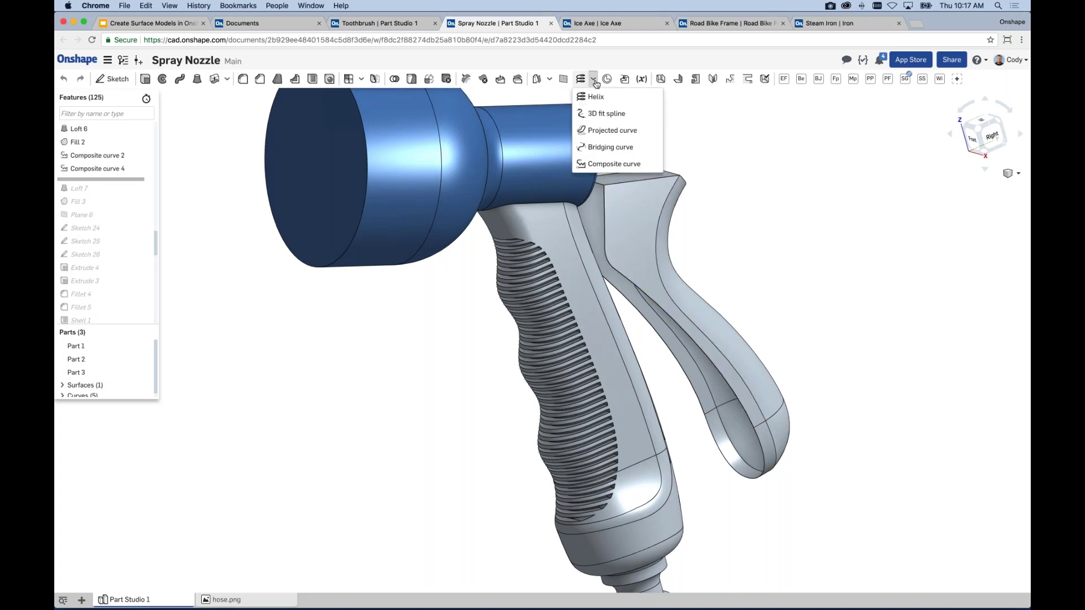
{"action": "left_click", "coordinate": [609, 164]}
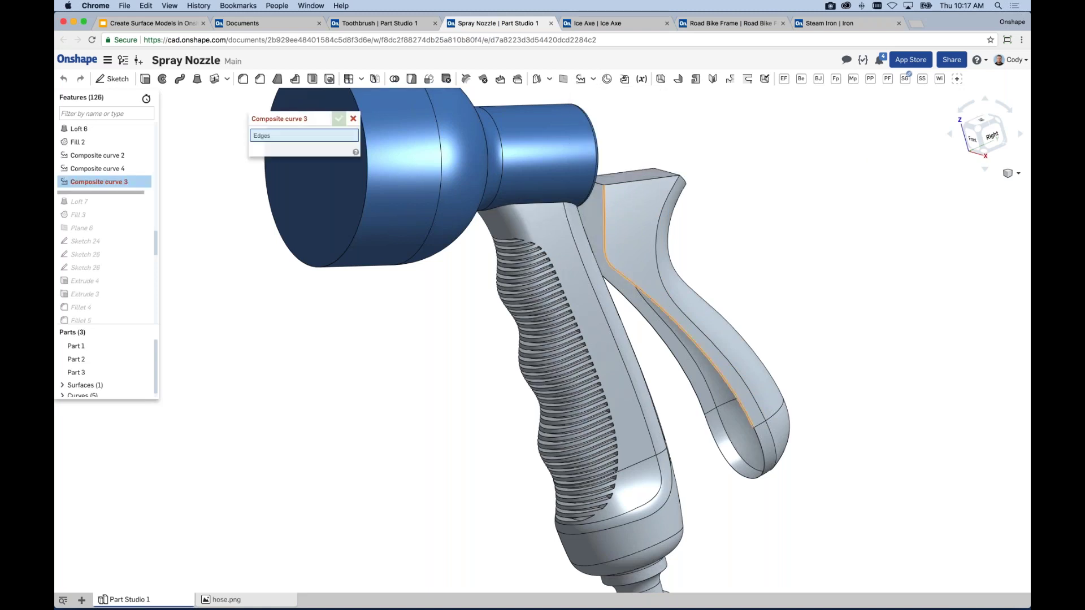
{"action": "left_click", "coordinate": [613, 269]}
{"action": "left_click", "coordinate": [354, 144]}
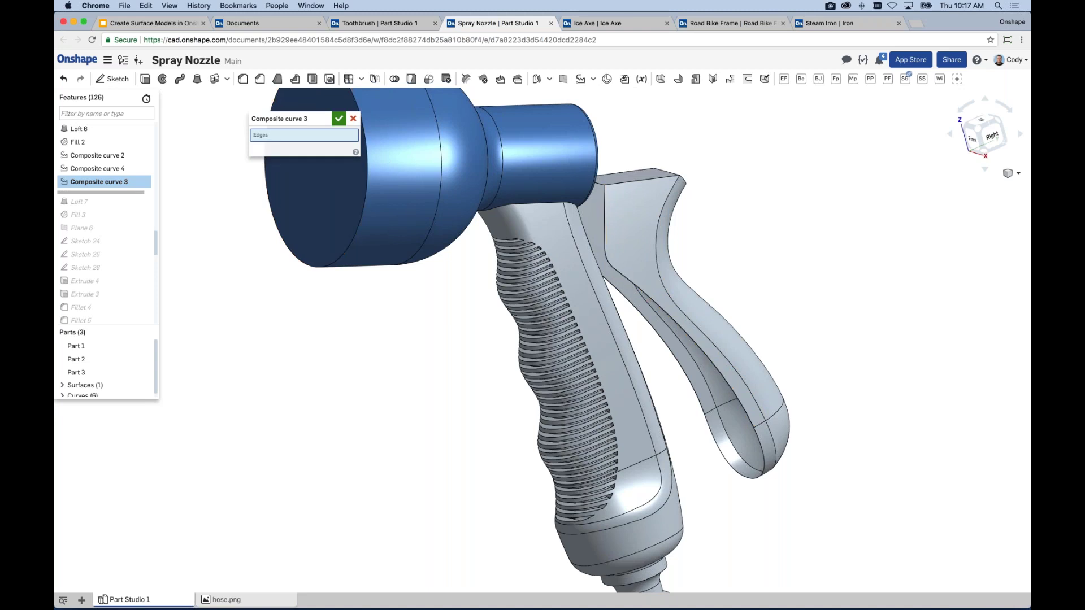
{"action": "left_click", "coordinate": [622, 278]}
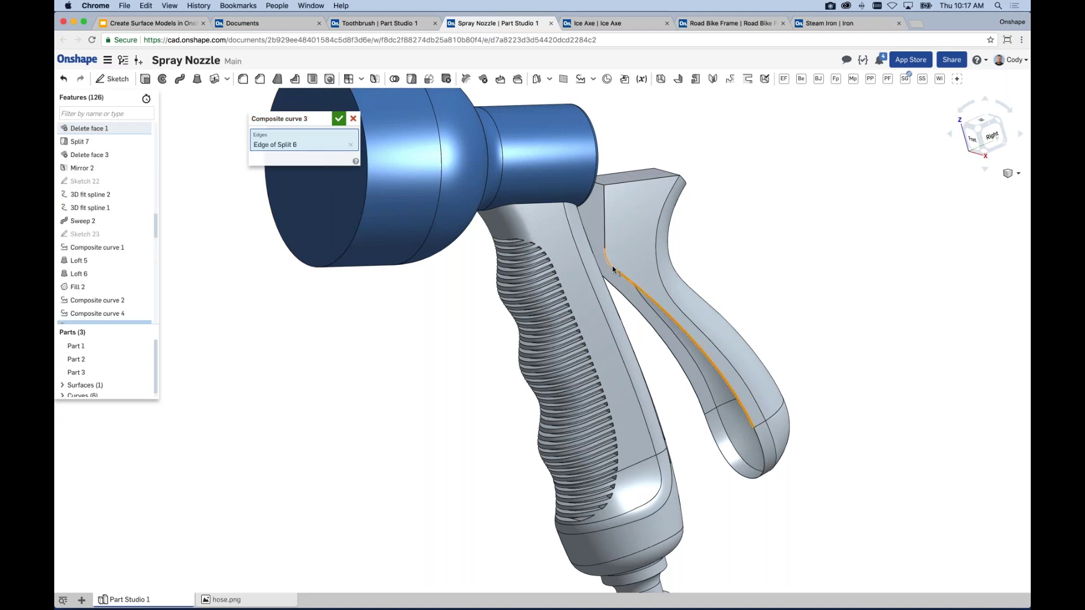
{"action": "left_click", "coordinate": [605, 243]}
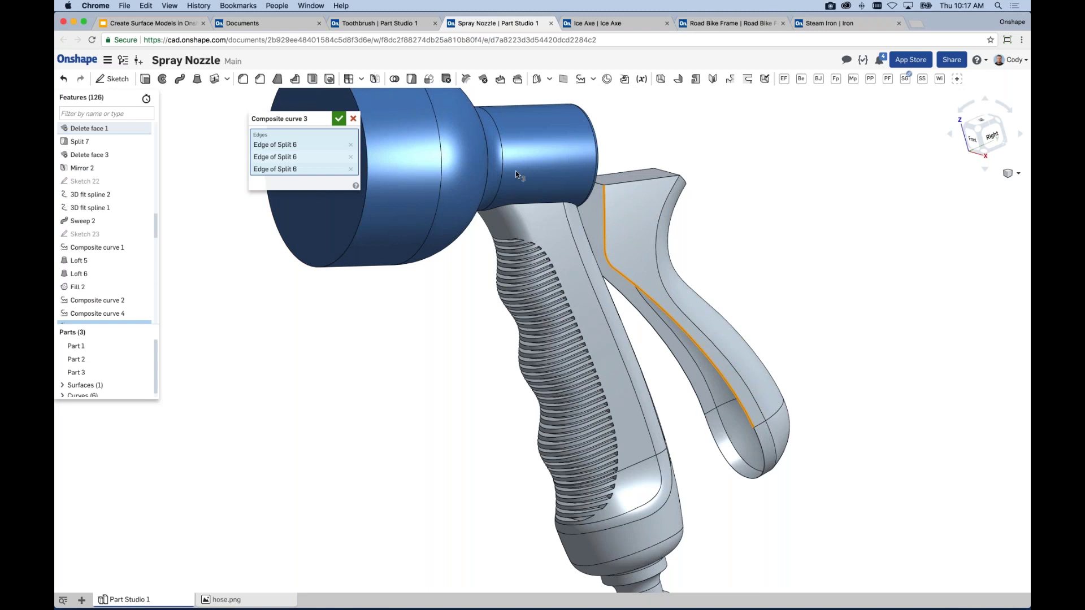
{"action": "key", "text": "Return"}
Step: Expand the curves in the parts list and highlight Curve 6 on the trigger to check its extent
{"action": "scroll", "coordinate": [69, 389], "scroll_direction": "down", "scroll_amount": 1}
{"action": "left_click", "coordinate": [69, 390]}
{"action": "scroll", "coordinate": [73, 388], "scroll_direction": "down", "scroll_amount": 3}
{"action": "left_click", "coordinate": [95, 390]}
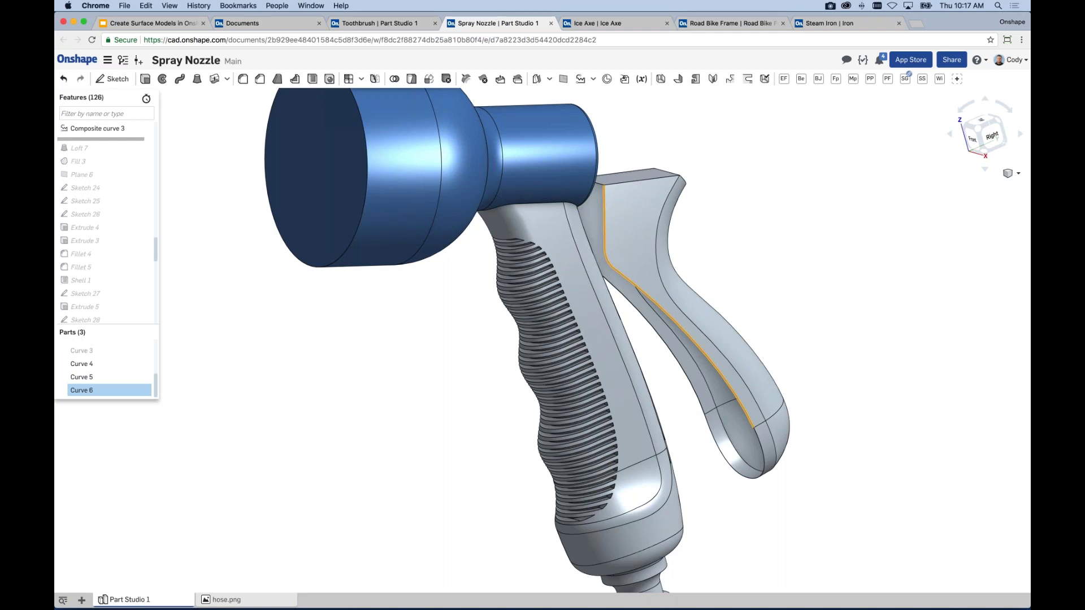
{"action": "left_click", "coordinate": [230, 351]}
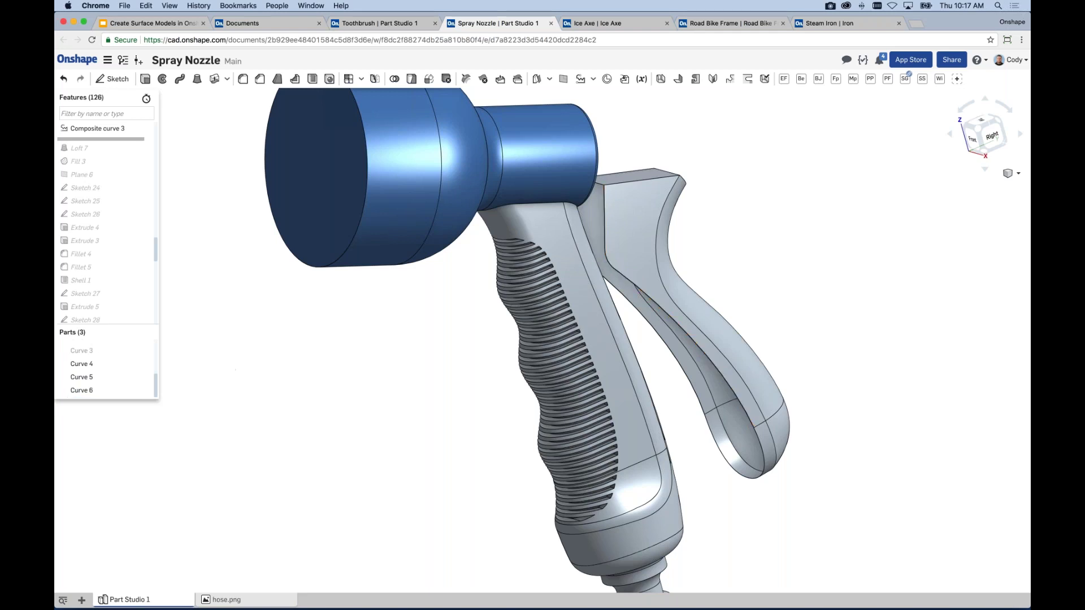
Step: Try a surface loft between composite curves Curve 6 and Curve 4 on the two sides of the trigger
{"action": "left_click", "coordinate": [197, 79]}
{"action": "left_click", "coordinate": [85, 390]}
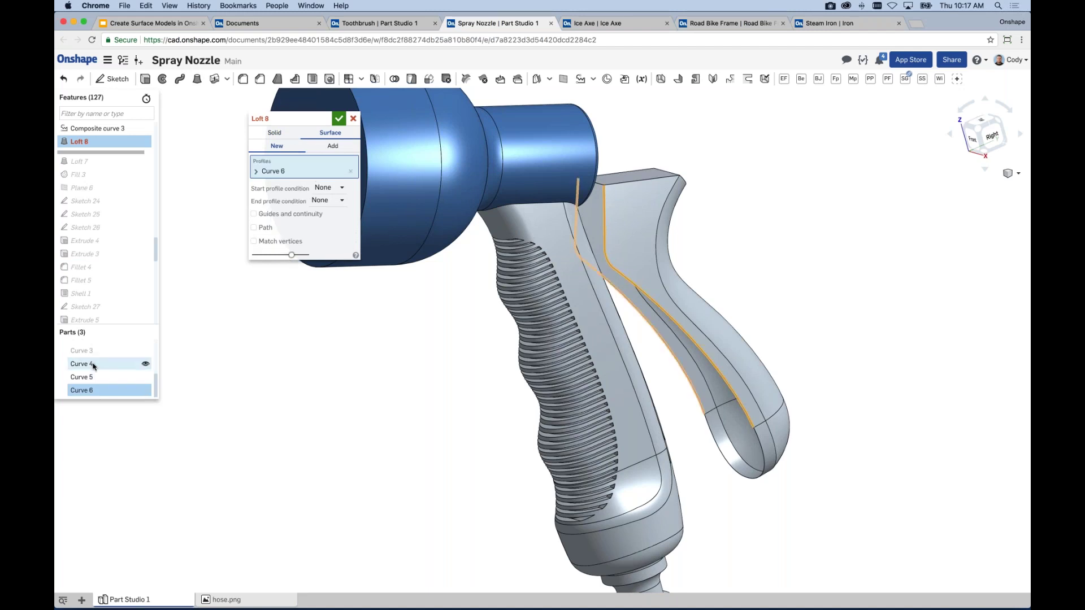
{"action": "left_click", "coordinate": [93, 365]}
{"action": "mouse_move", "coordinate": [294, 384]}
{"action": "right_mouse_down"}
{"action": "mouse_move", "coordinate": [248, 378]}
{"action": "mouse_move", "coordinate": [284, 382]}
{"action": "right_mouse_up"}
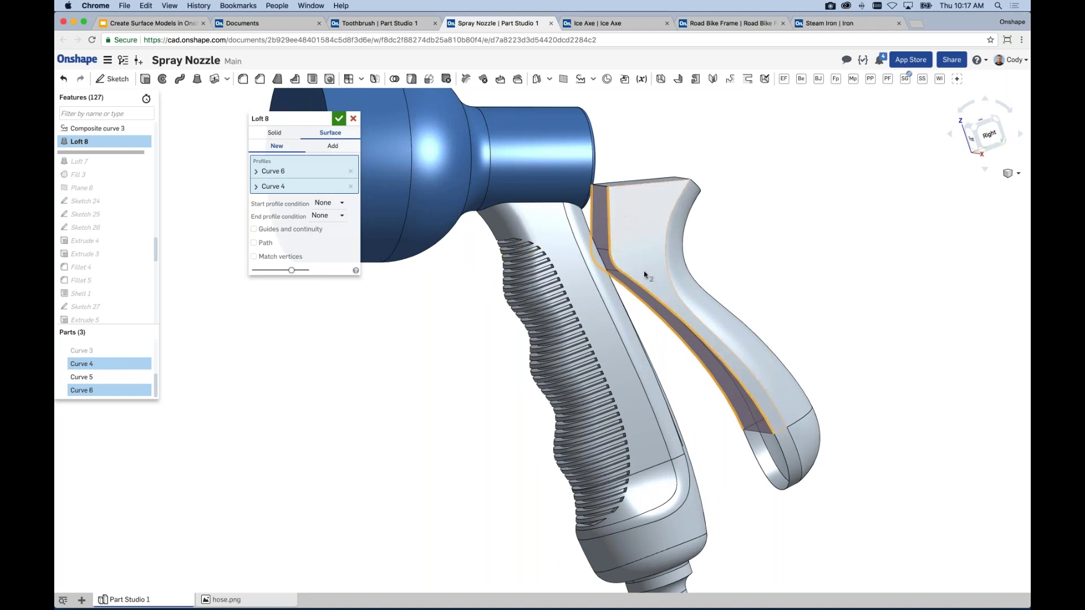
{"action": "scroll", "coordinate": [651, 277], "scroll_direction": "up", "scroll_amount": 2}
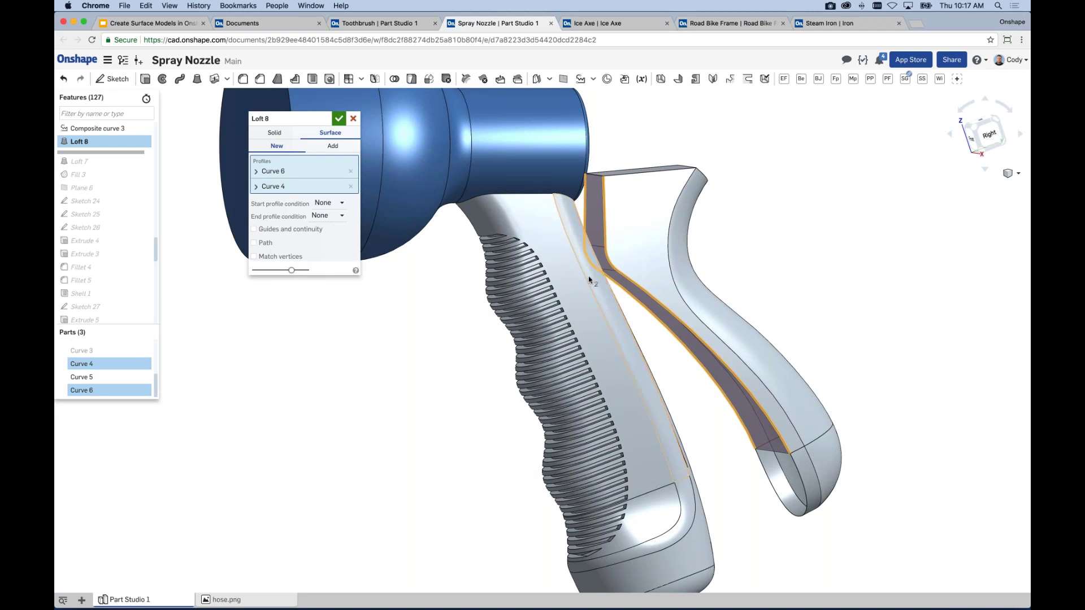
{"action": "left_click", "coordinate": [353, 118]}
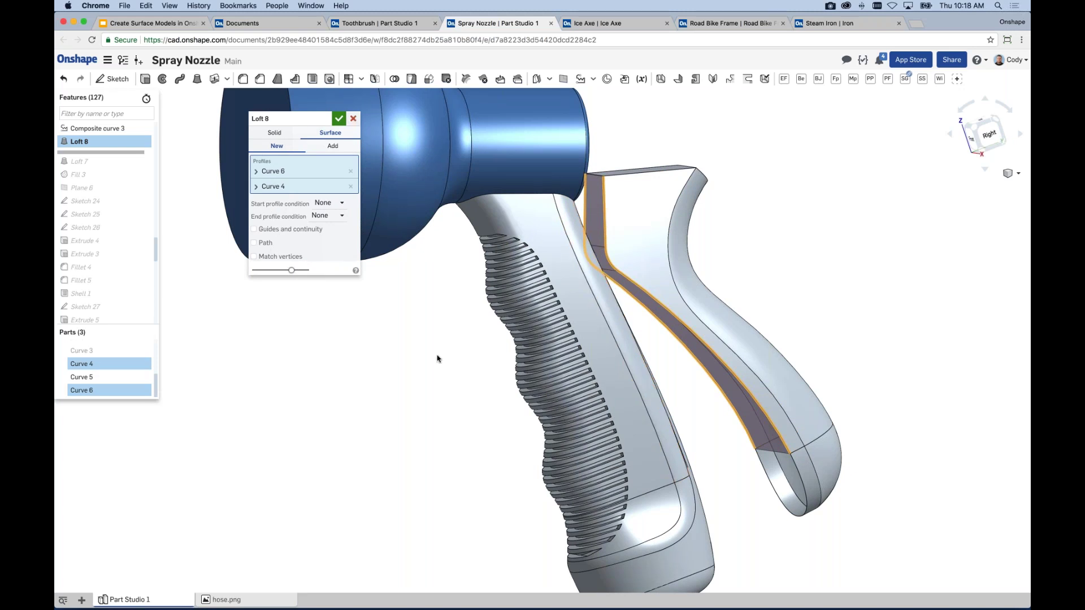
Step: Delete composite curves Curve 4, Curve 5 and Curve 6 from the part studio
{"action": "left_click", "coordinate": [85, 390]}
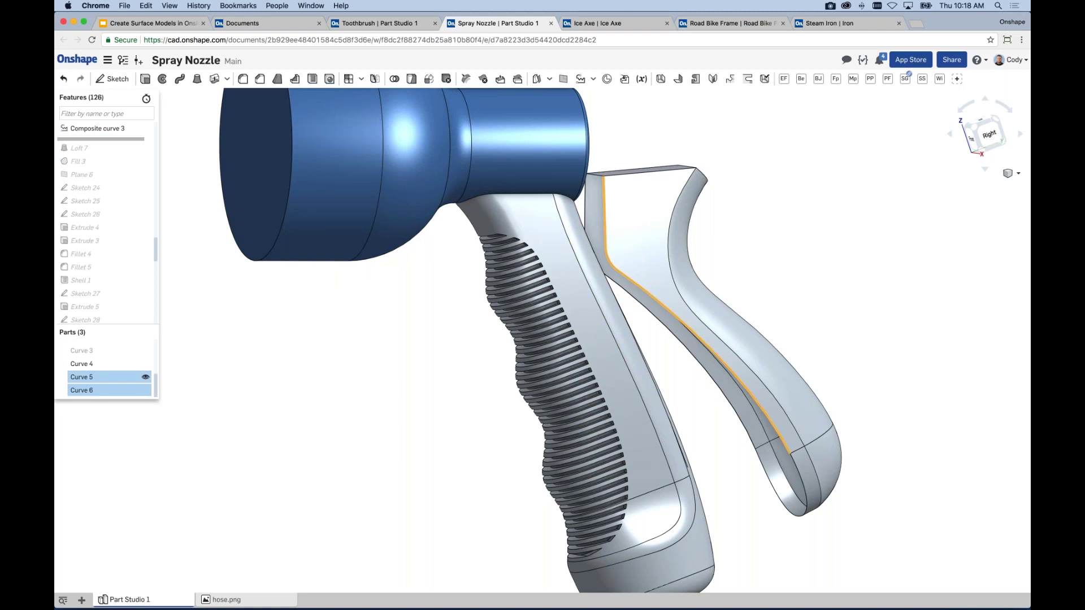
{"action": "left_click", "coordinate": [100, 364], "text": "shift"}
{"action": "key", "text": "Delete"}
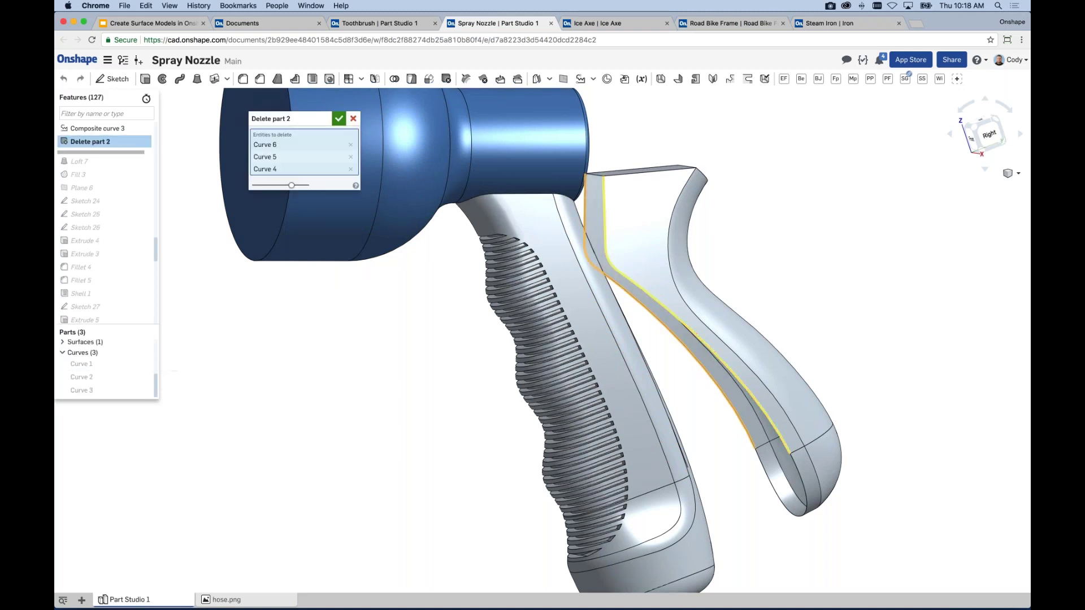
{"action": "key", "text": "Return"}
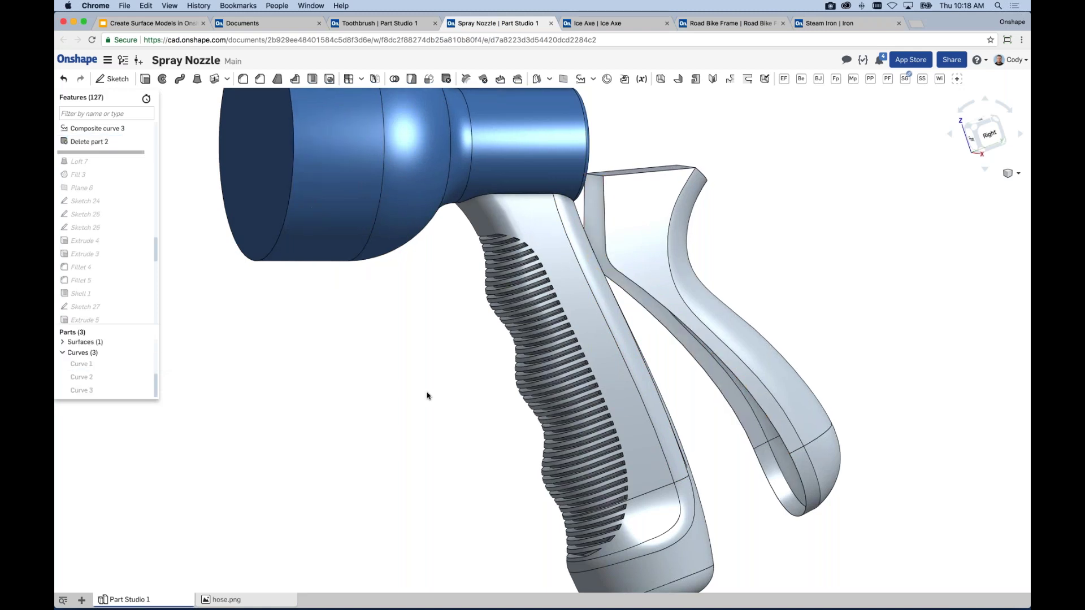
Step: Start a surface loft and group the three connected Split 6 edges on the trigger's near side as its first profile
{"action": "right_click_drag", "start_coordinate": [427, 392], "coordinate": [460, 382]}
{"action": "scroll", "coordinate": [855, 274], "scroll_direction": "down", "scroll_amount": 2}
{"action": "scroll", "coordinate": [622, 136], "scroll_direction": "up", "scroll_amount": 1}
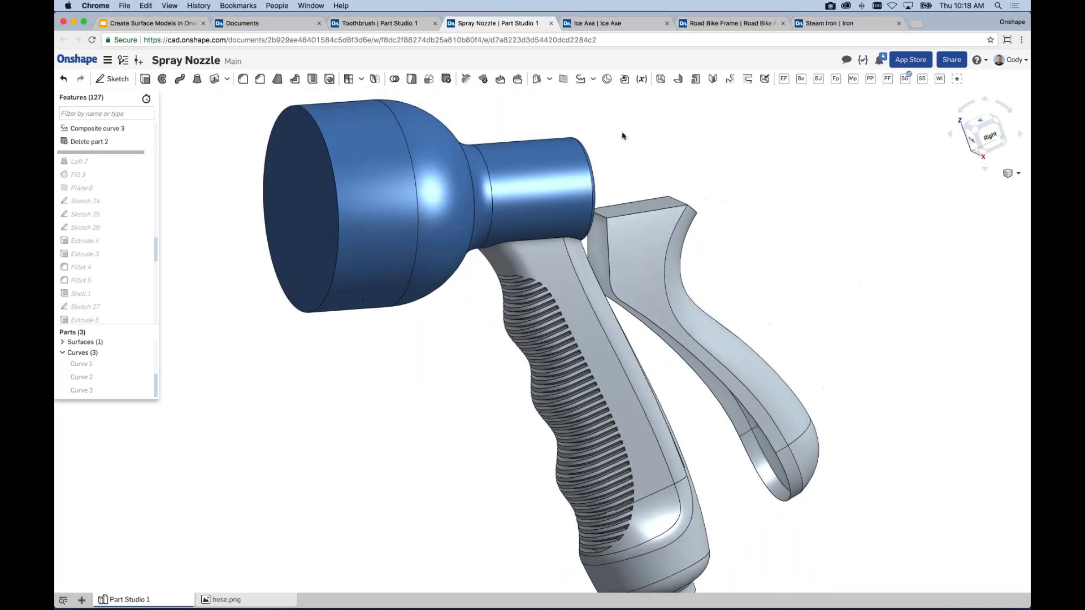
{"action": "left_click", "coordinate": [198, 80]}
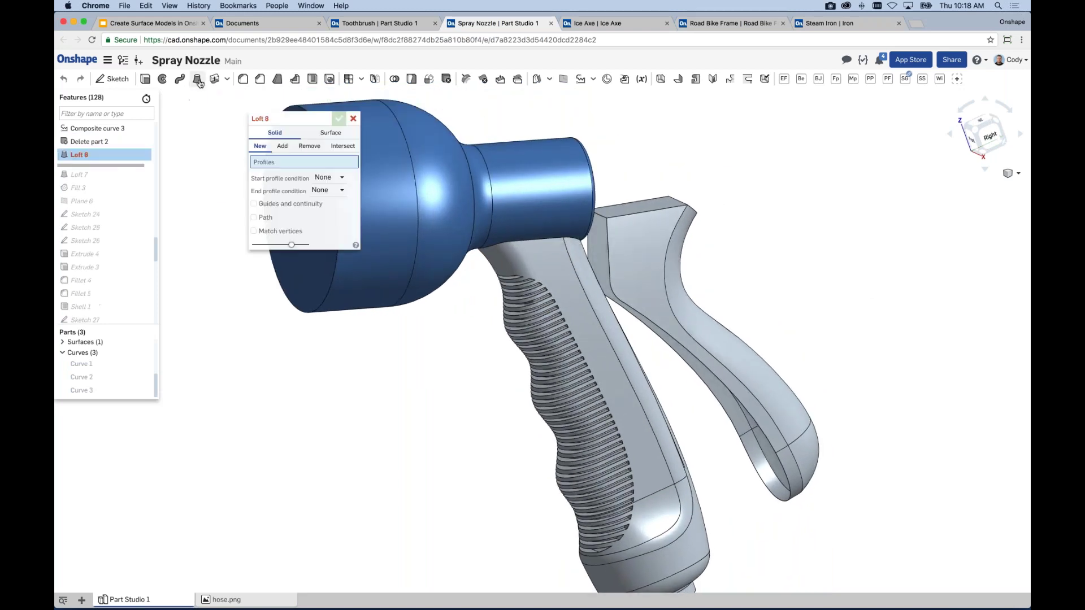
{"action": "left_click", "coordinate": [331, 133]}
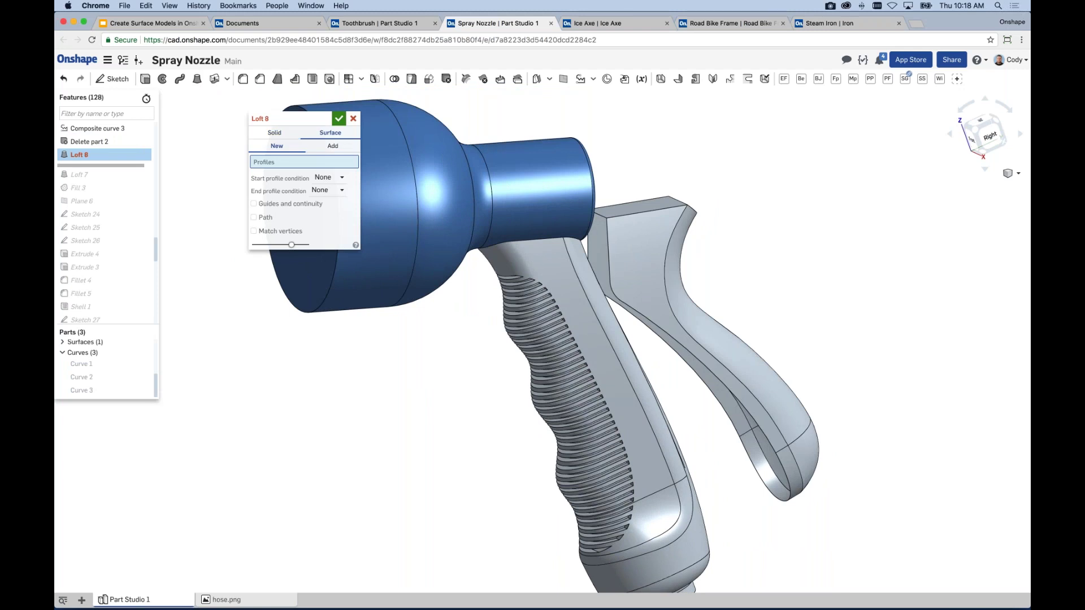
{"action": "scroll", "coordinate": [618, 309], "scroll_direction": "up", "scroll_amount": 5}
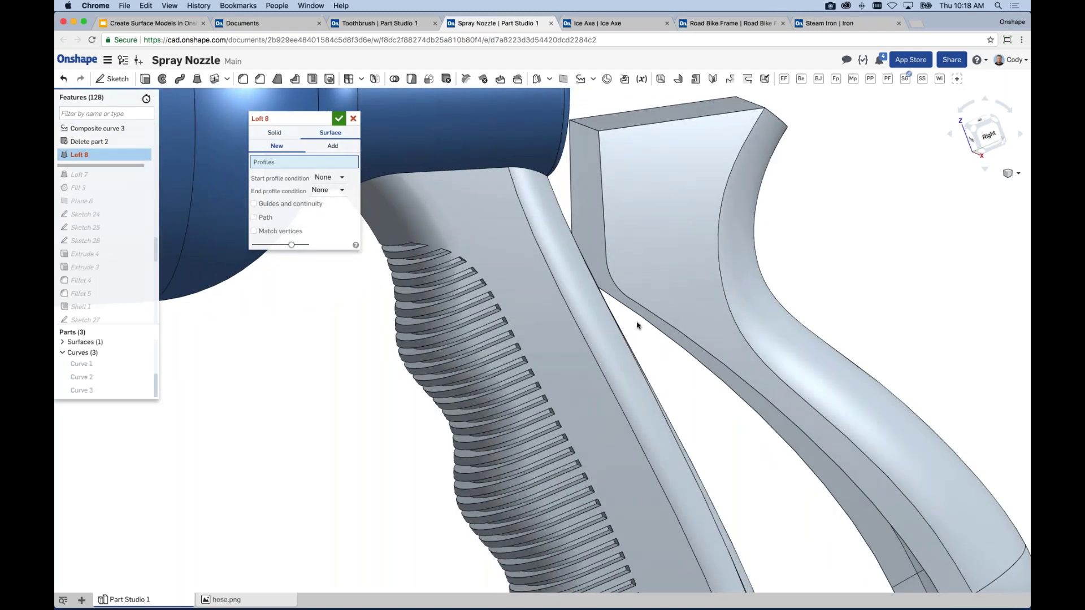
{"action": "left_click", "coordinate": [640, 308]}
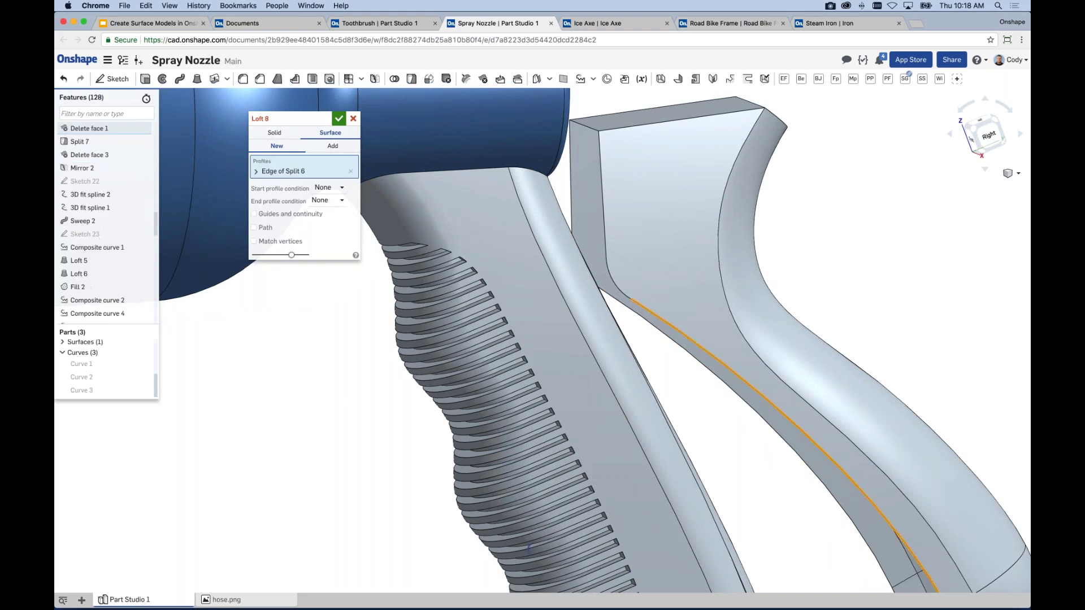
{"action": "left_click", "coordinate": [255, 172]}
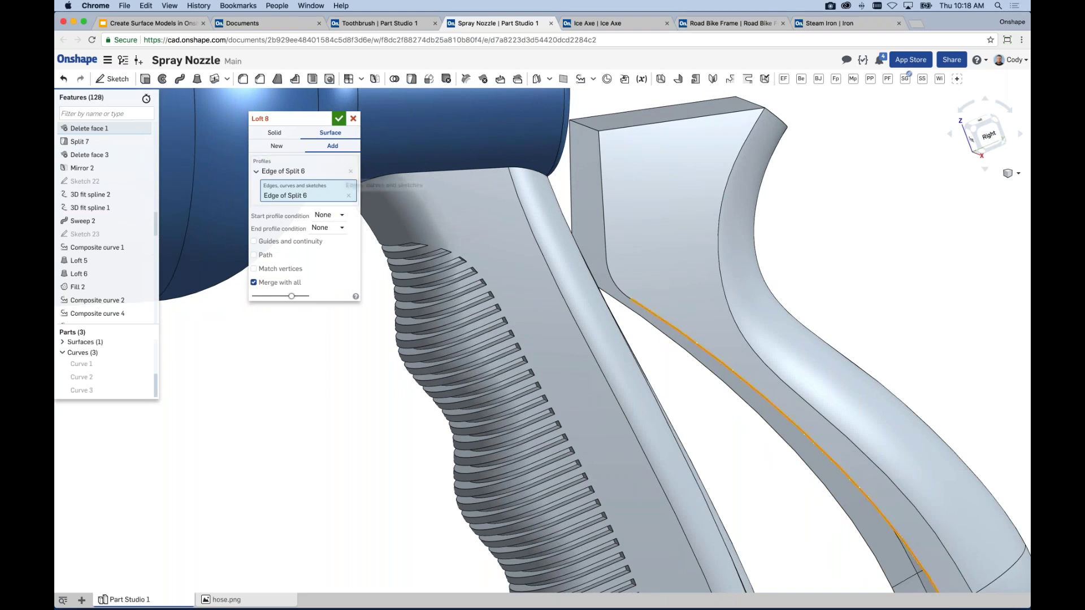
{"action": "left_click", "coordinate": [618, 293]}
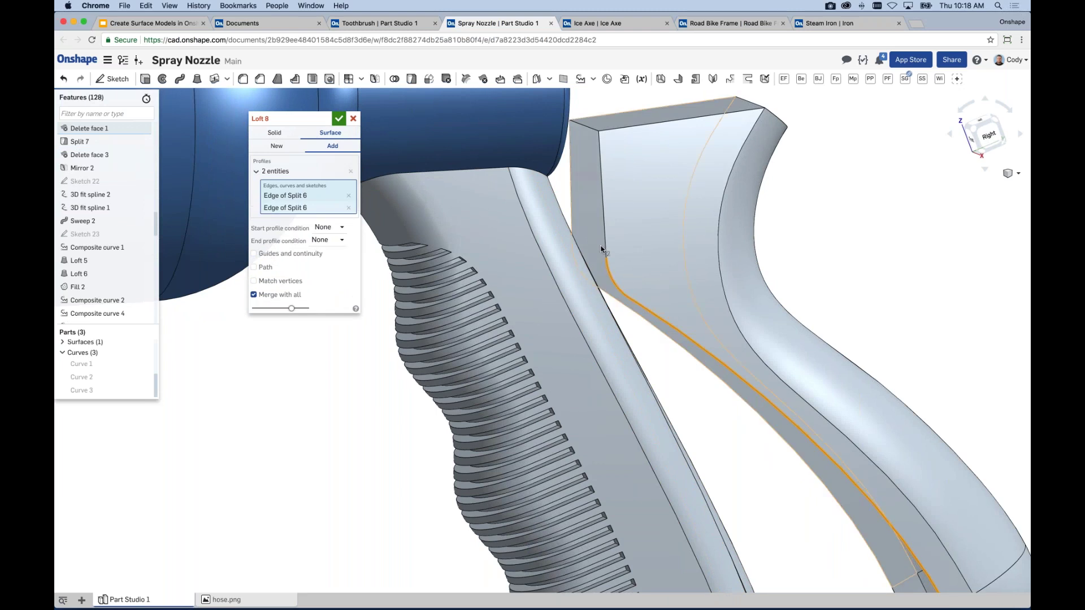
{"action": "left_click", "coordinate": [604, 249]}
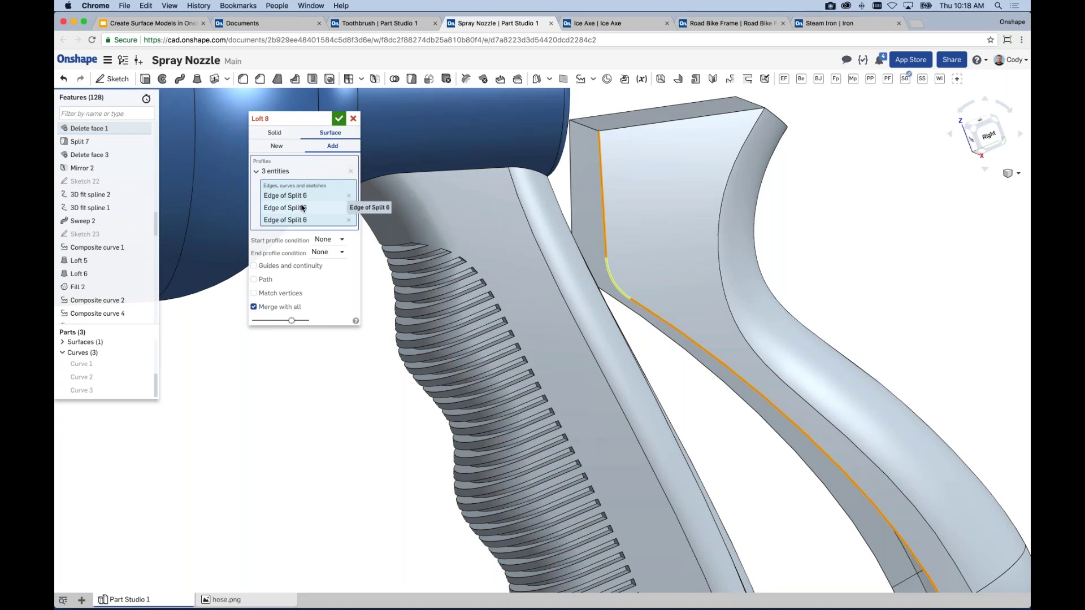
{"action": "left_click", "coordinate": [269, 172]}
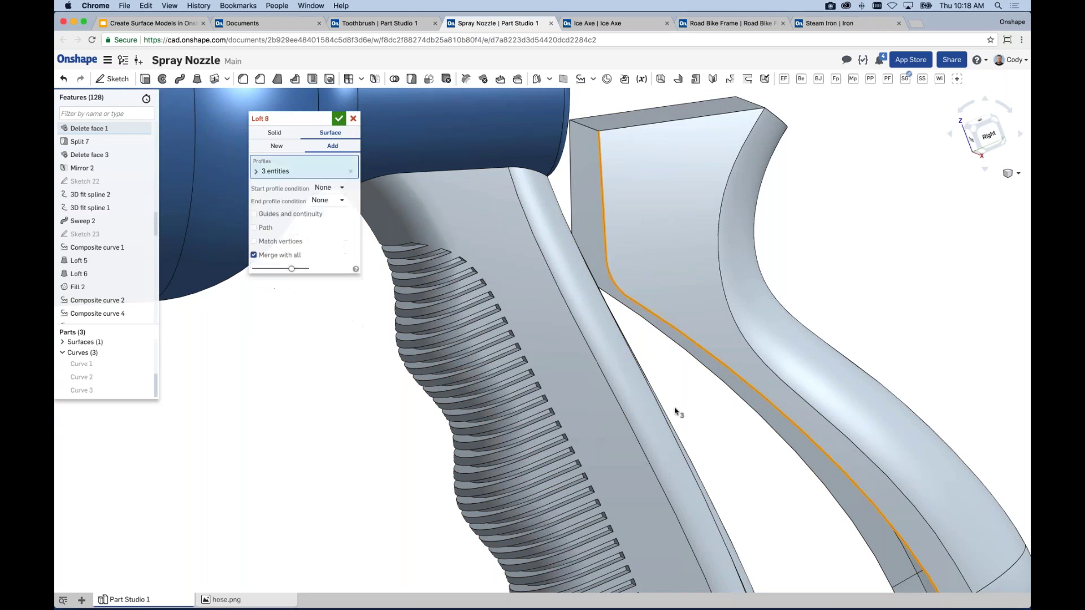
Step: Group the three mirrored edges on the trigger's opposite side as the loft's second profile and accept the loft
{"action": "scroll", "coordinate": [688, 412], "scroll_direction": "down", "scroll_amount": 1}
{"action": "middle_click_drag", "start_coordinate": [715, 430], "coordinate": [698, 413]}
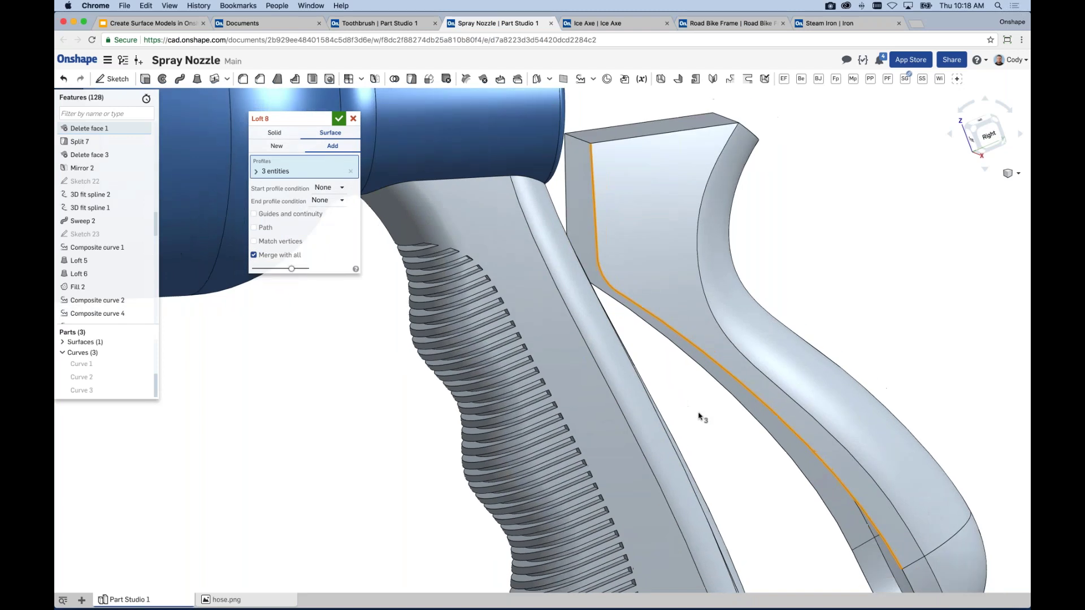
{"action": "left_click", "coordinate": [676, 347]}
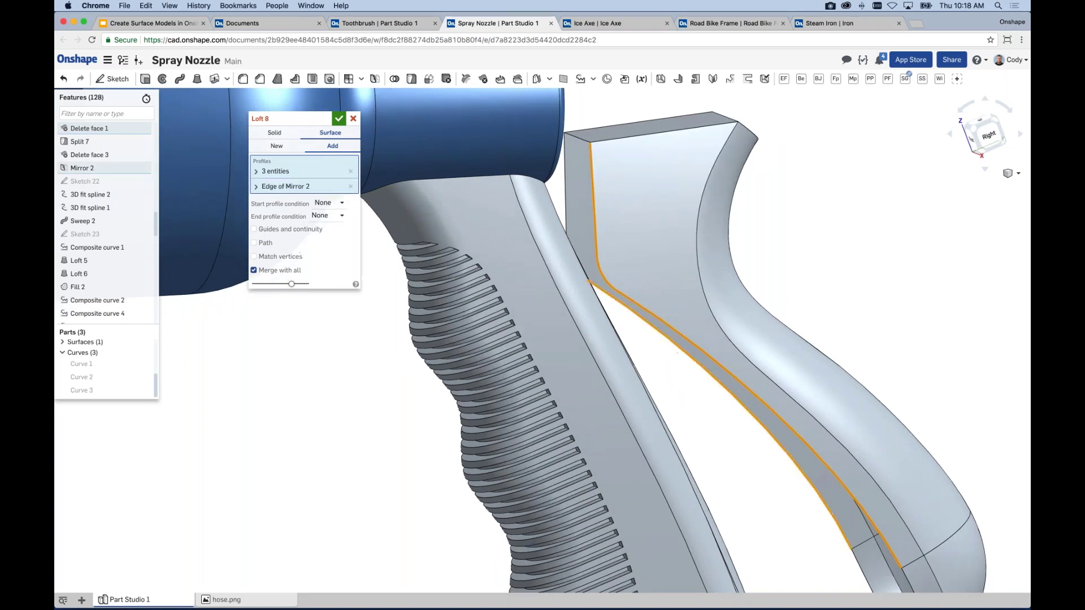
{"action": "left_click", "coordinate": [256, 187]}
{"action": "right_click_drag", "start_coordinate": [660, 350], "coordinate": [528, 307]}
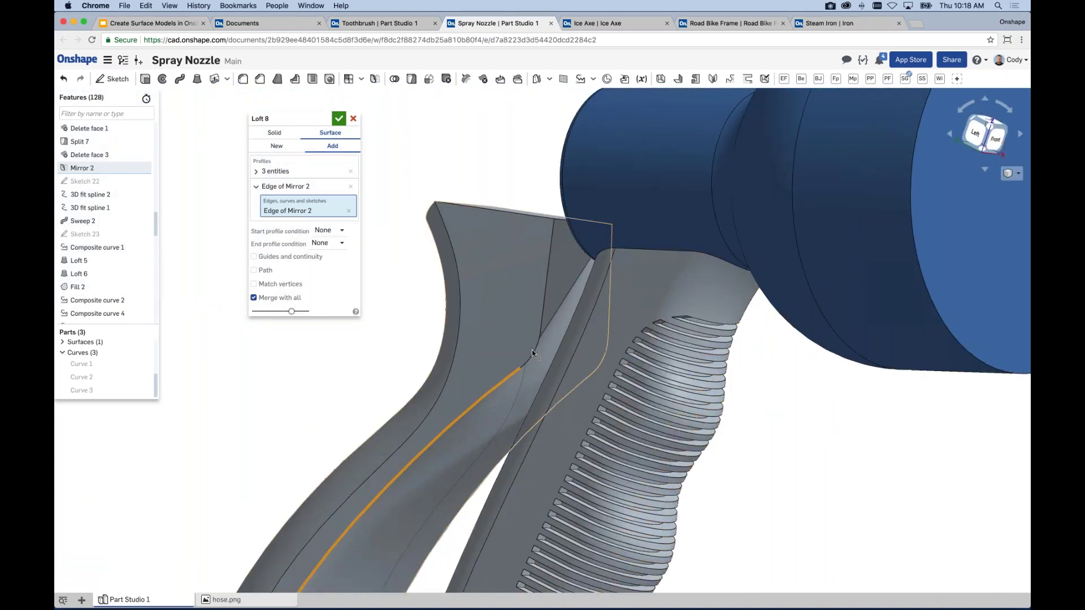
{"action": "left_click", "coordinate": [532, 351]}
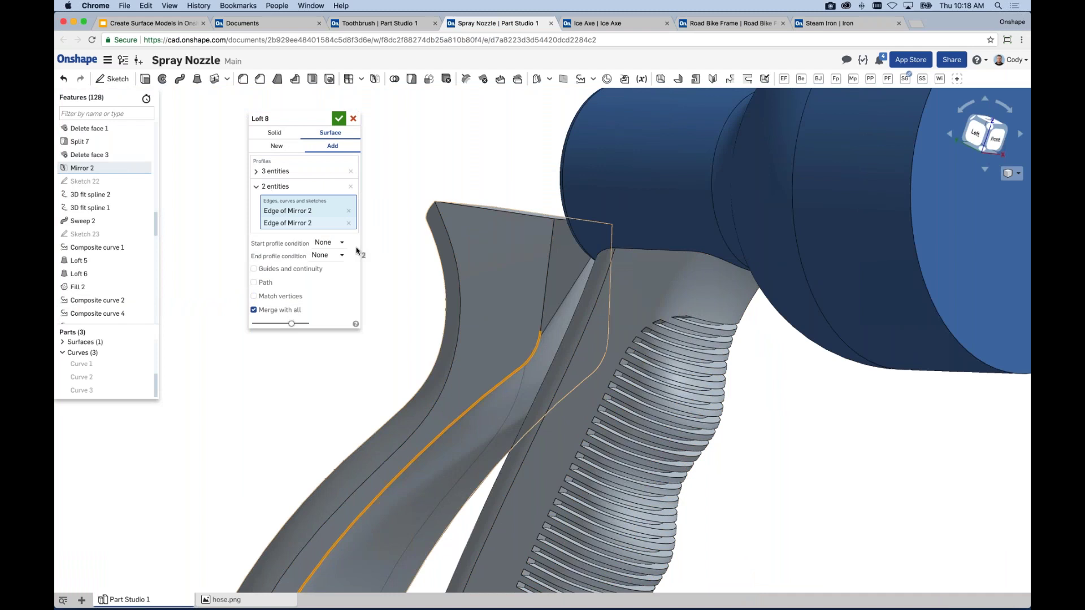
{"action": "left_click", "coordinate": [543, 300]}
{"action": "right_click_drag", "start_coordinate": [780, 431], "coordinate": [448, 270]}
{"action": "left_click", "coordinate": [338, 119]}
Step: Inspect the closed trigger and the edges grouped in Loft 8's first profile, leaving the loft unchanged
{"action": "right_click_drag", "start_coordinate": [654, 363], "coordinate": [679, 396]}
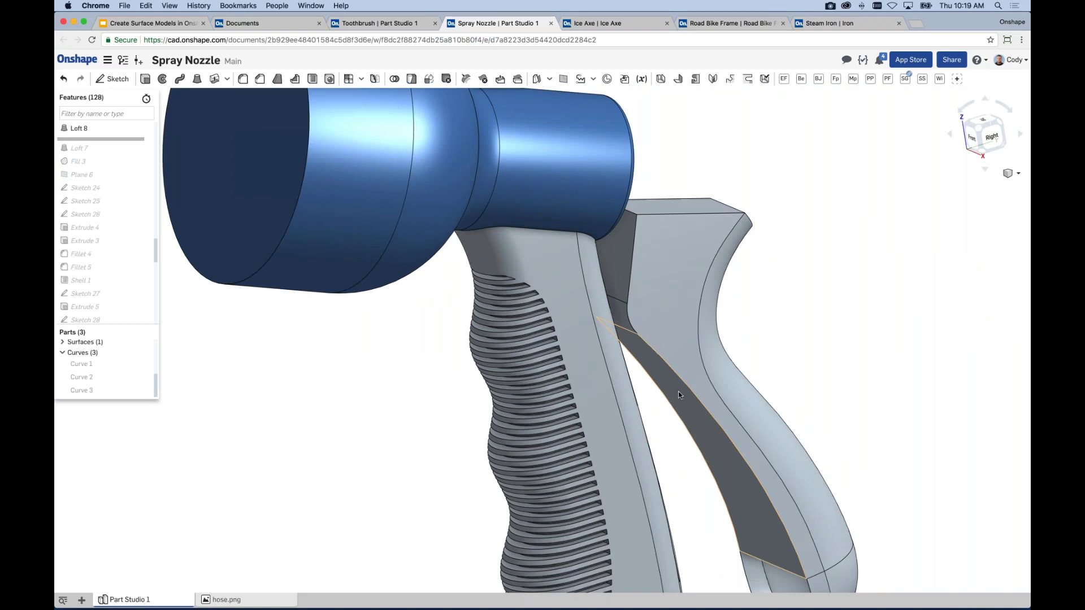
{"action": "right_click_drag", "start_coordinate": [680, 395], "coordinate": [779, 367]}
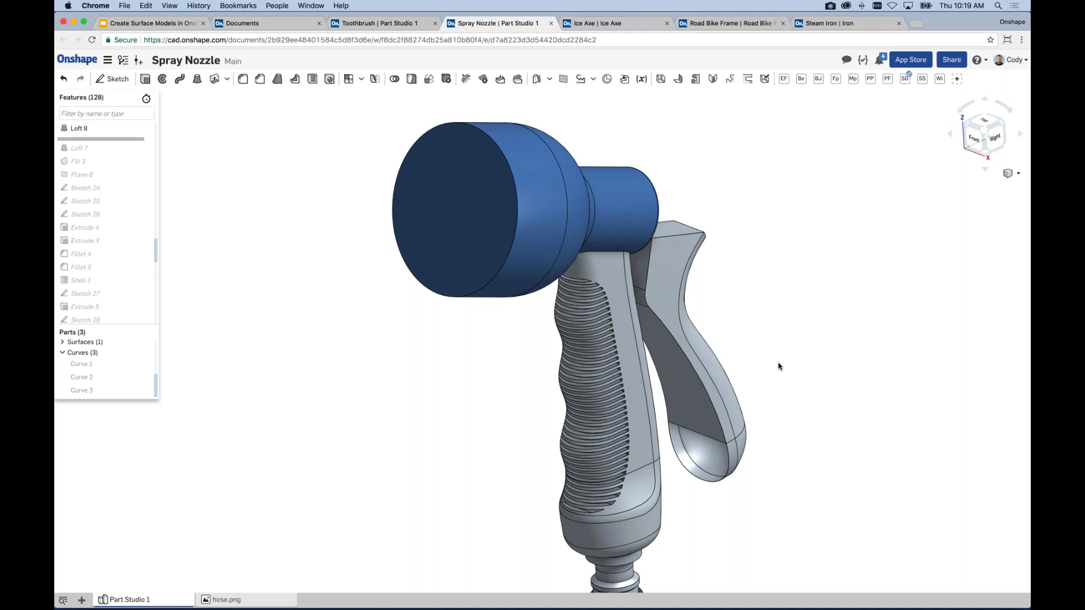
{"action": "right_click", "coordinate": [88, 130]}
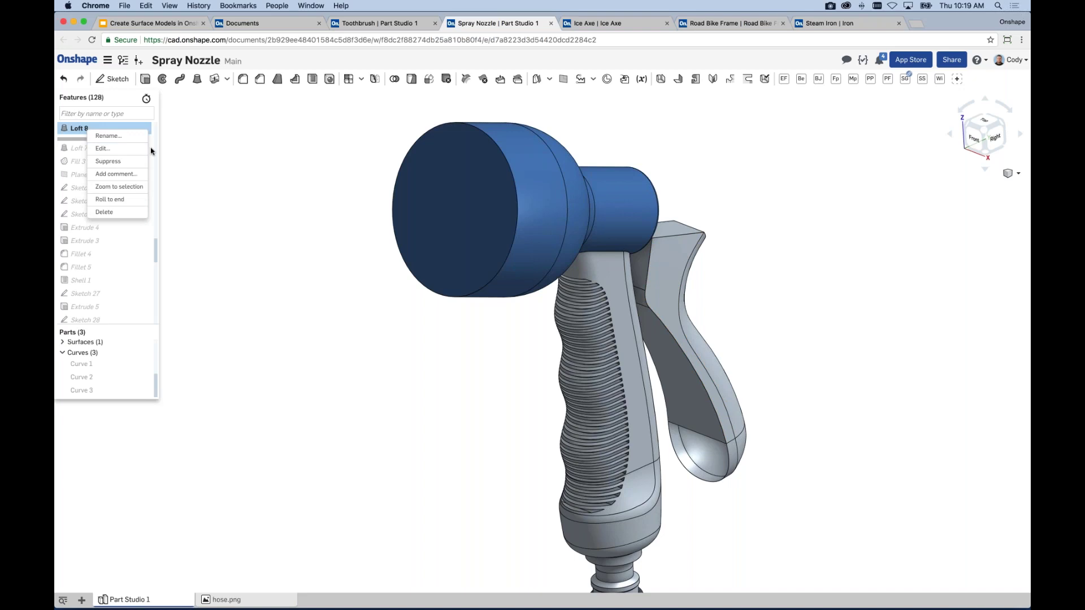
{"action": "left_click", "coordinate": [102, 148]}
{"action": "left_click", "coordinate": [256, 171]}
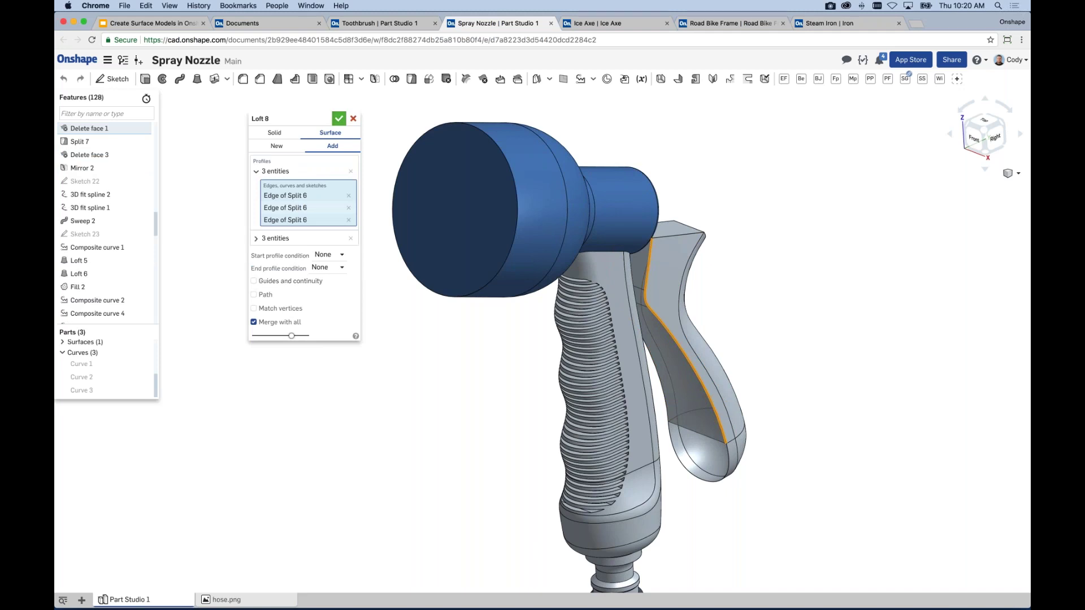
{"action": "left_click", "coordinate": [353, 118]}
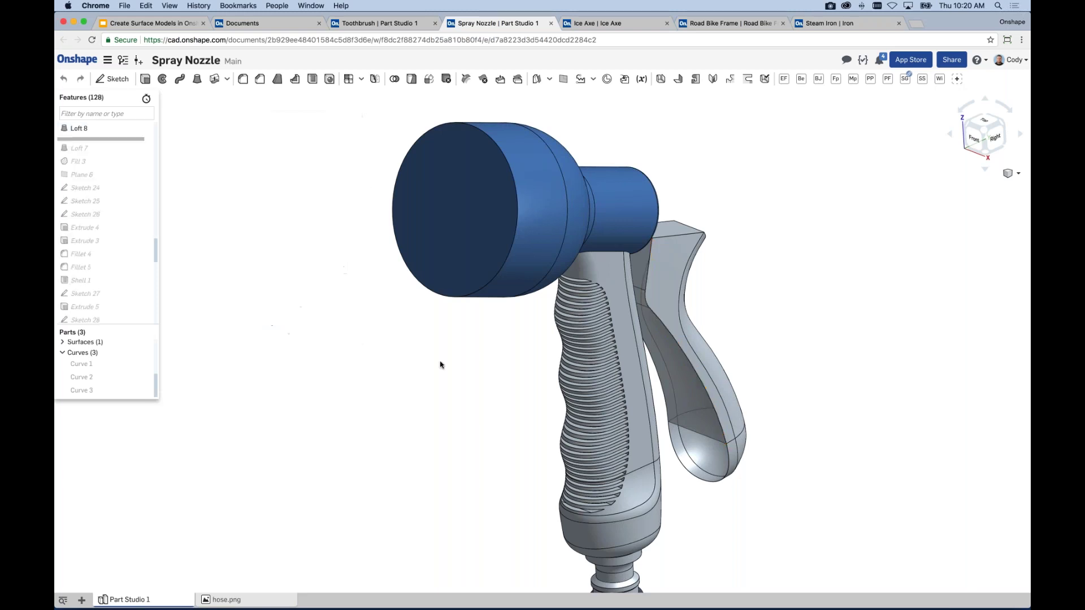
Step: Bring the whole spray nozzle into view and switch to the Create Surface Models in Onshape presentation in Google Slides
{"action": "scroll", "coordinate": [535, 375], "scroll_direction": "up", "scroll_amount": 1}
{"action": "mouse_move", "coordinate": [534, 375]}
{"action": "middle_mouse_down"}
{"action": "mouse_move", "coordinate": [505, 368]}
{"action": "mouse_move", "coordinate": [506, 356]}
{"action": "middle_mouse_up"}
{"action": "scroll", "coordinate": [506, 356], "scroll_direction": "down", "scroll_amount": 1}
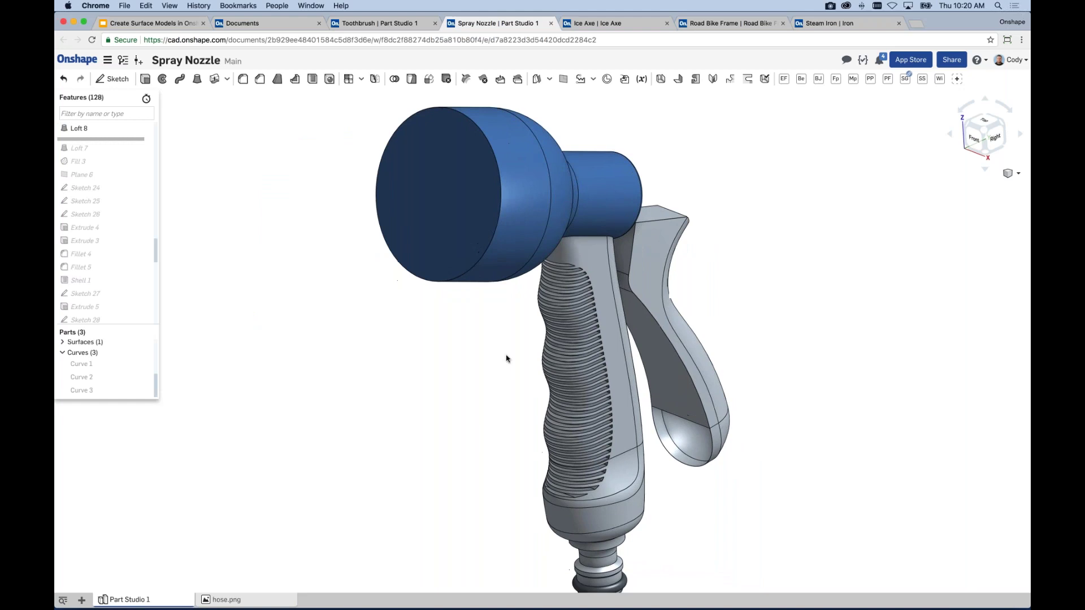
{"action": "scroll", "coordinate": [506, 359], "scroll_direction": "down", "scroll_amount": 1}
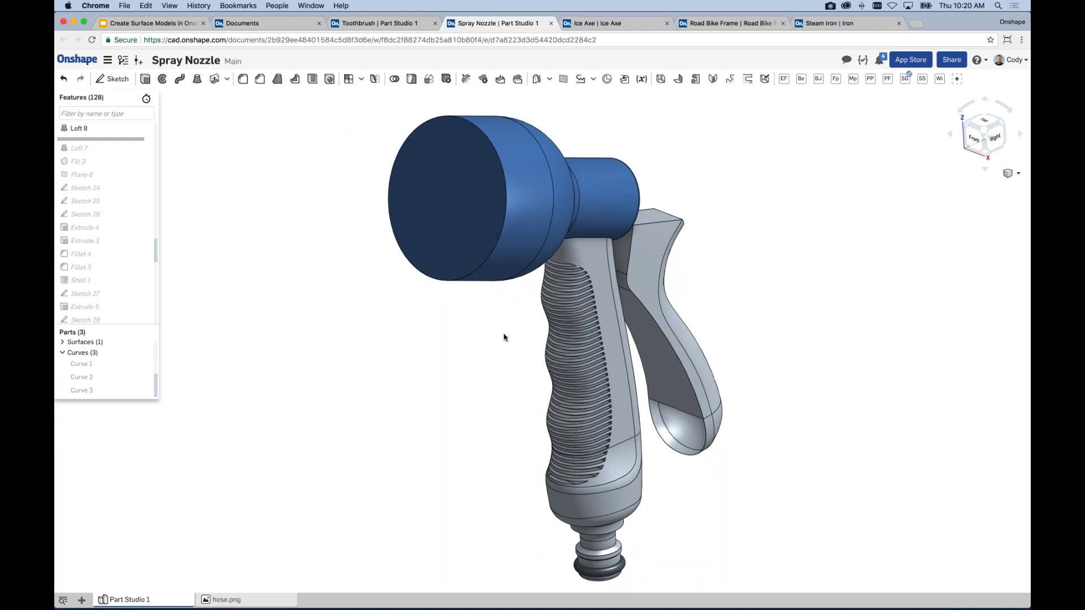
{"action": "left_click", "coordinate": [155, 23]}
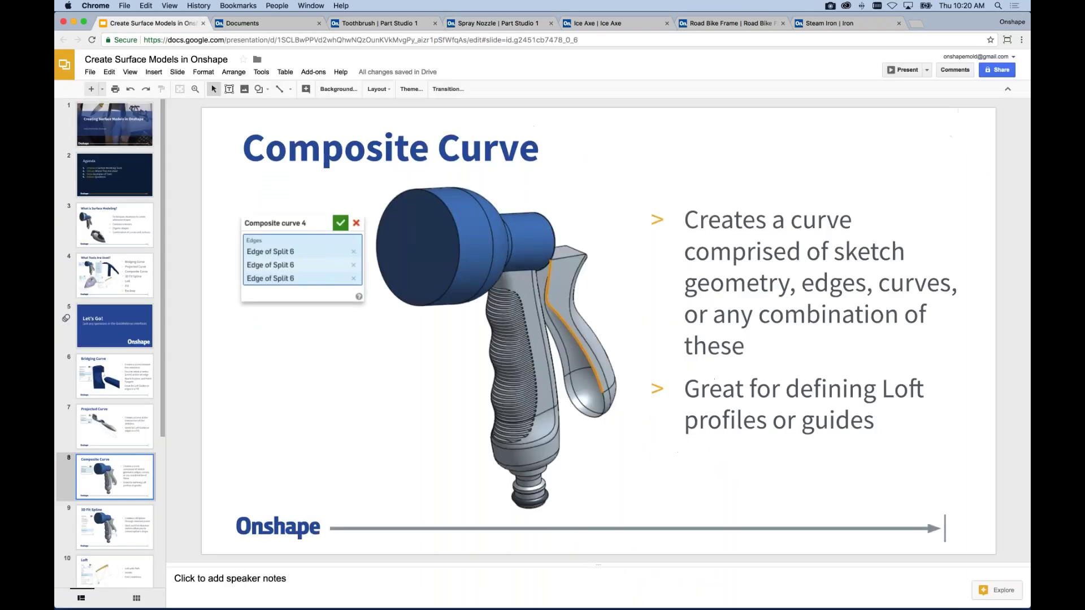
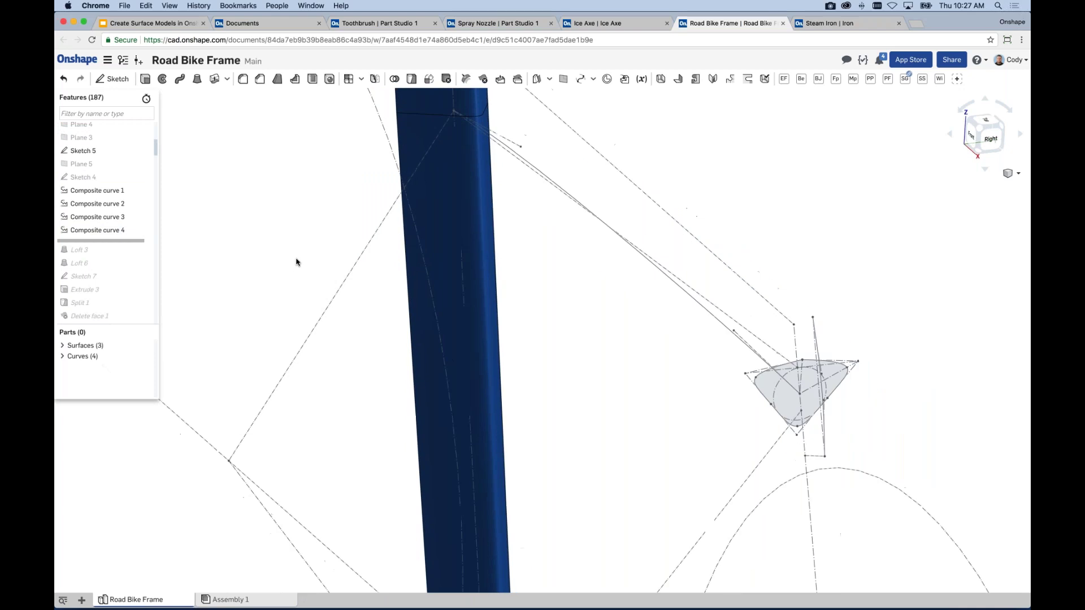
Step: Show Sketch 4 and hide Surface 3 in the Road Bike Frame part studio
{"action": "mouse_move", "coordinate": [296, 257]}
{"action": "right_mouse_down"}
{"action": "mouse_move", "coordinate": [338, 244]}
{"action": "mouse_move", "coordinate": [317, 252]}
{"action": "right_mouse_up"}
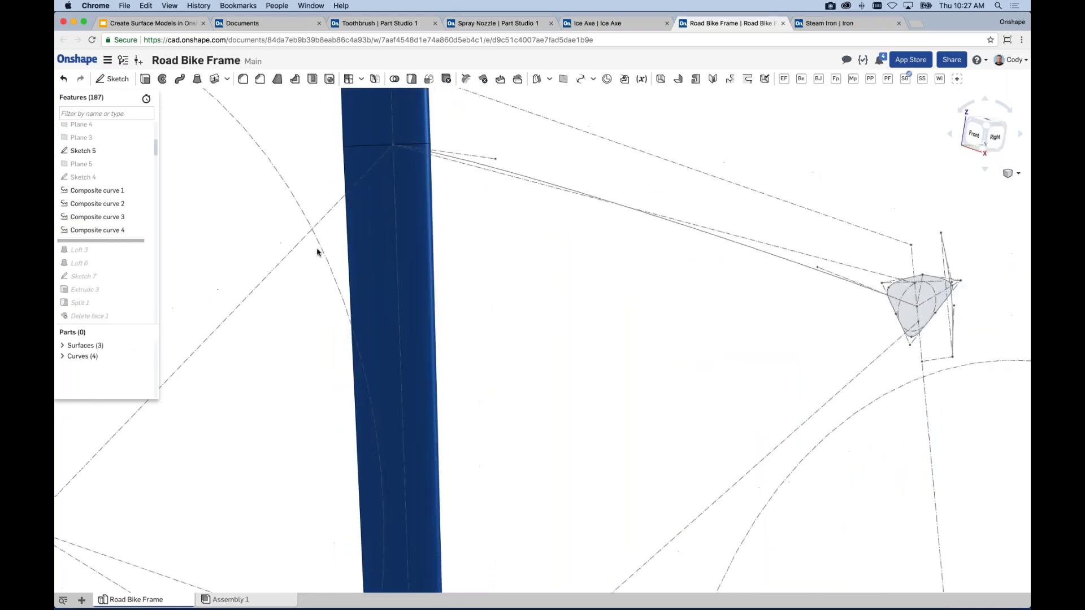
{"action": "left_click", "coordinate": [146, 178]}
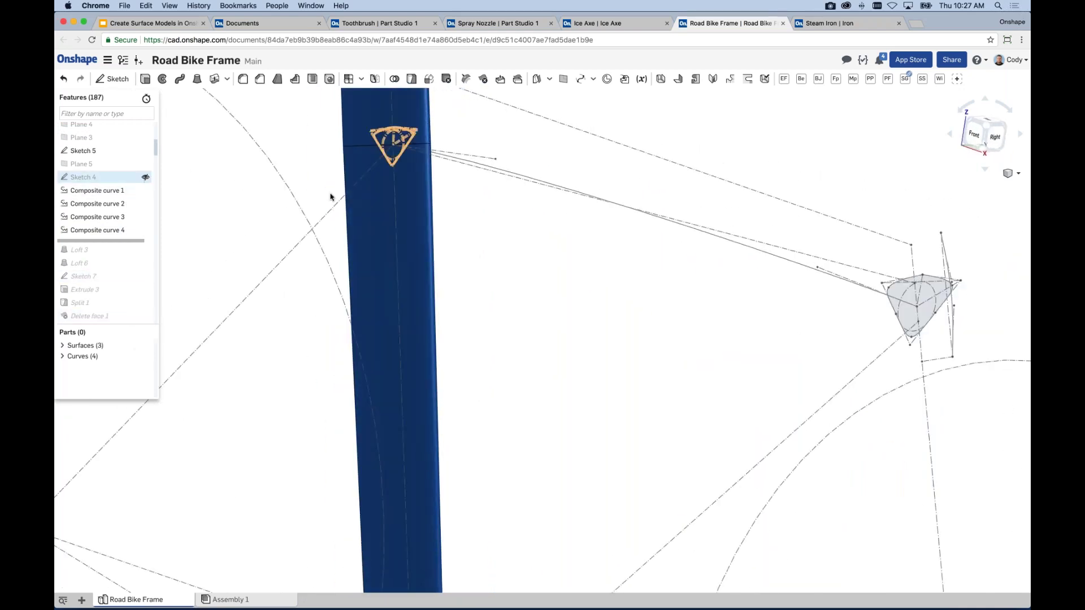
{"action": "scroll", "coordinate": [460, 237], "scroll_direction": "down", "scroll_amount": 3}
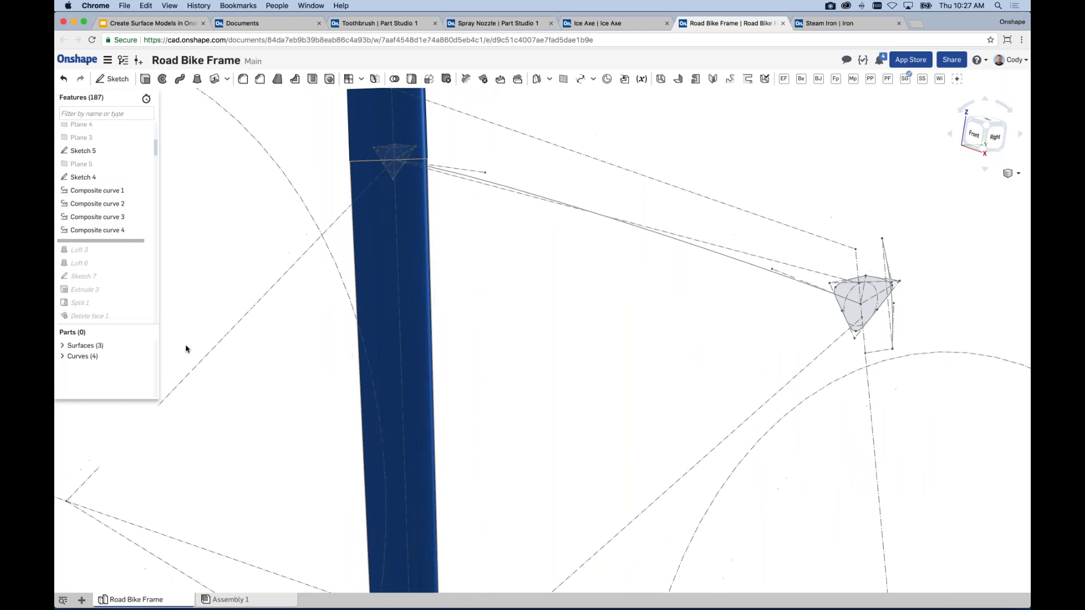
{"action": "left_click", "coordinate": [63, 345]}
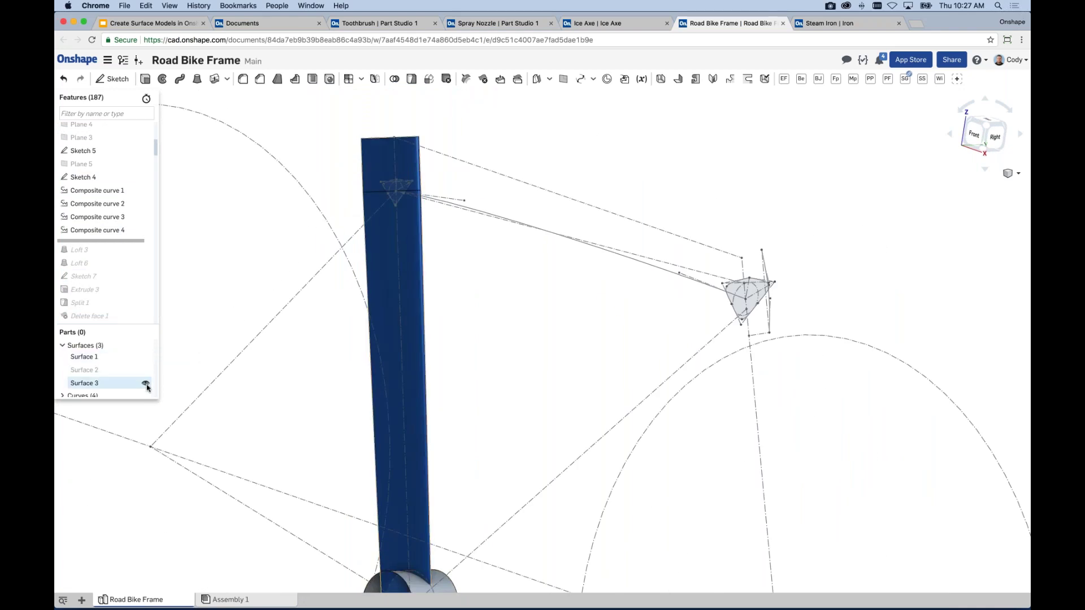
{"action": "left_click", "coordinate": [146, 383]}
Step: Examine the two tube profiles and the dimensioned curve in Sketch 6 connecting them, viewing the sketch face-on before closing it
{"action": "scroll", "coordinate": [496, 323], "scroll_direction": "down", "scroll_amount": 1}
{"action": "mouse_move", "coordinate": [495, 323]}
{"action": "right_mouse_down"}
{"action": "mouse_move", "coordinate": [533, 307]}
{"action": "mouse_move", "coordinate": [565, 322]}
{"action": "mouse_move", "coordinate": [618, 237]}
{"action": "mouse_move", "coordinate": [608, 225]}
{"action": "right_mouse_up"}
{"action": "scroll", "coordinate": [608, 225], "scroll_direction": "up", "scroll_amount": 2}
{"action": "scroll", "coordinate": [286, 279], "scroll_direction": "up", "scroll_amount": 6}
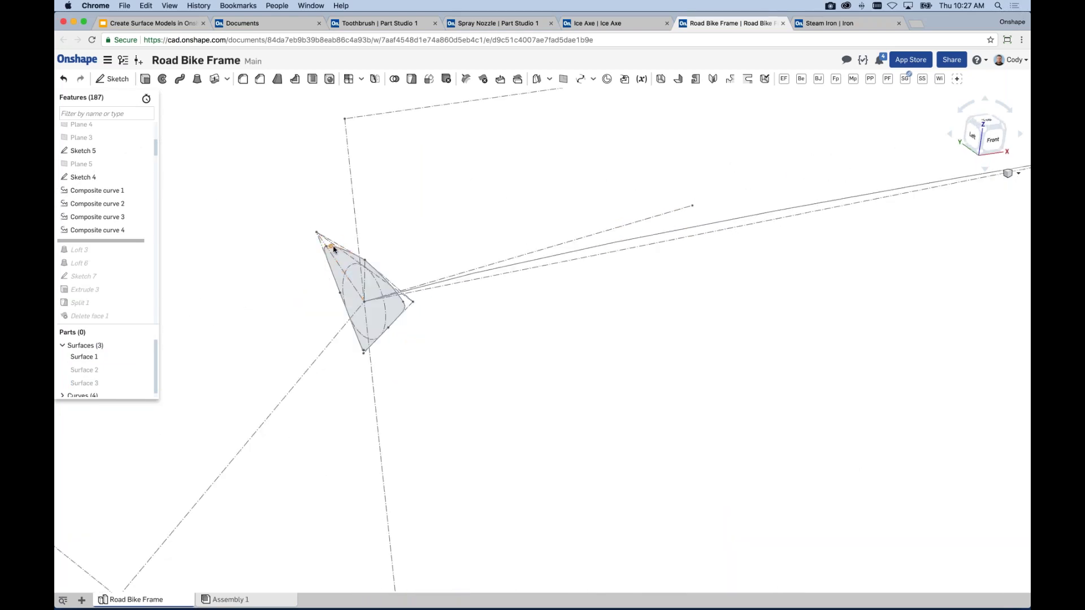
{"action": "scroll", "coordinate": [492, 339], "scroll_direction": "down", "scroll_amount": 5}
{"action": "scroll", "coordinate": [787, 246], "scroll_direction": "up", "scroll_amount": 3}
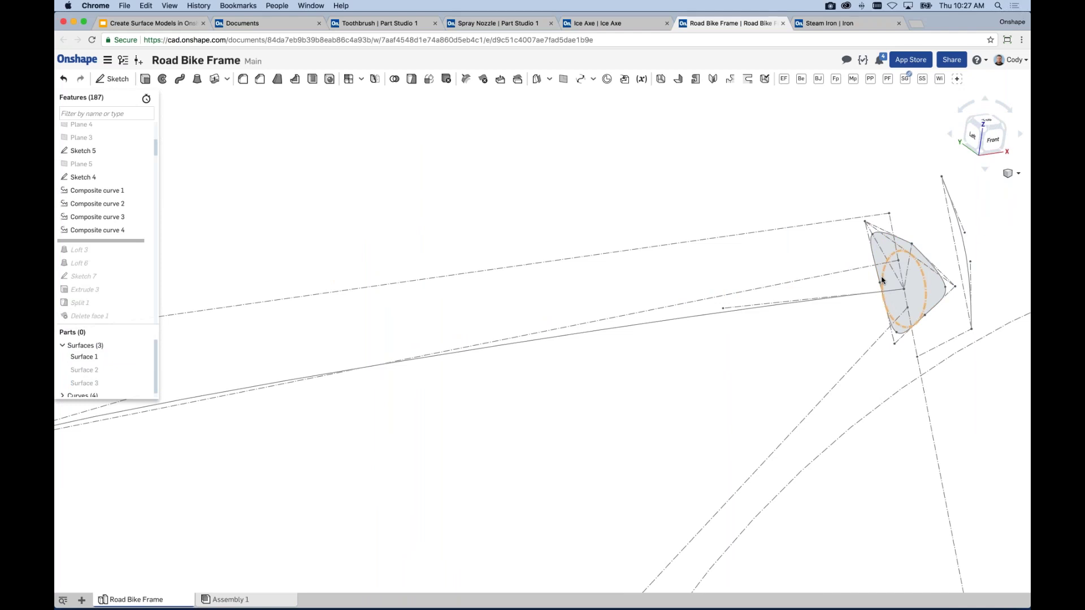
{"action": "scroll", "coordinate": [651, 402], "scroll_direction": "down", "scroll_amount": 2}
{"action": "scroll", "coordinate": [655, 399], "scroll_direction": "up", "scroll_amount": 2}
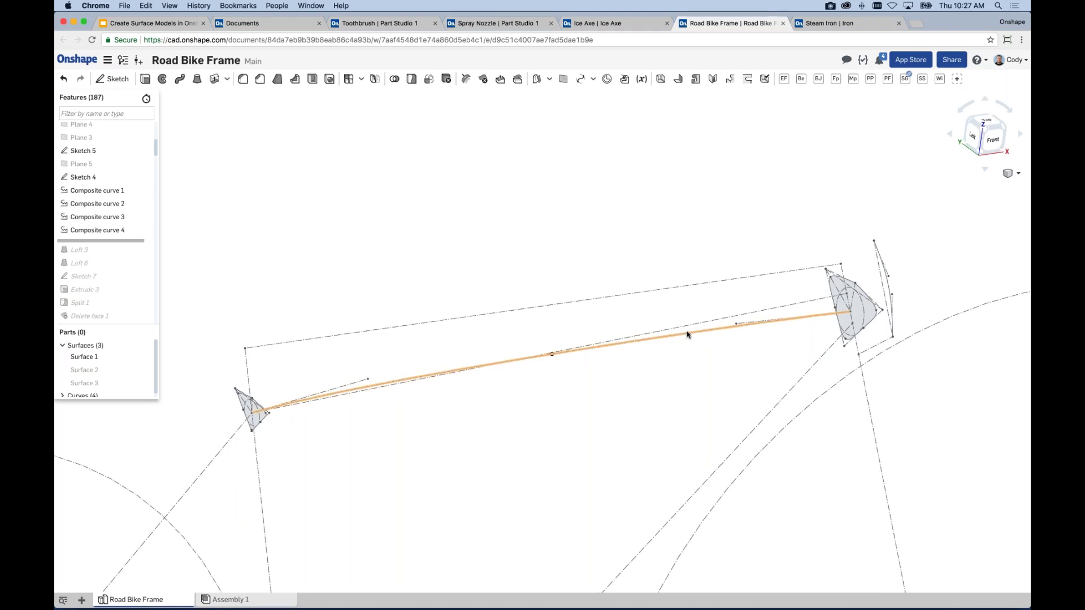
{"action": "right_click", "coordinate": [687, 334]}
{"action": "left_click", "coordinate": [713, 338]}
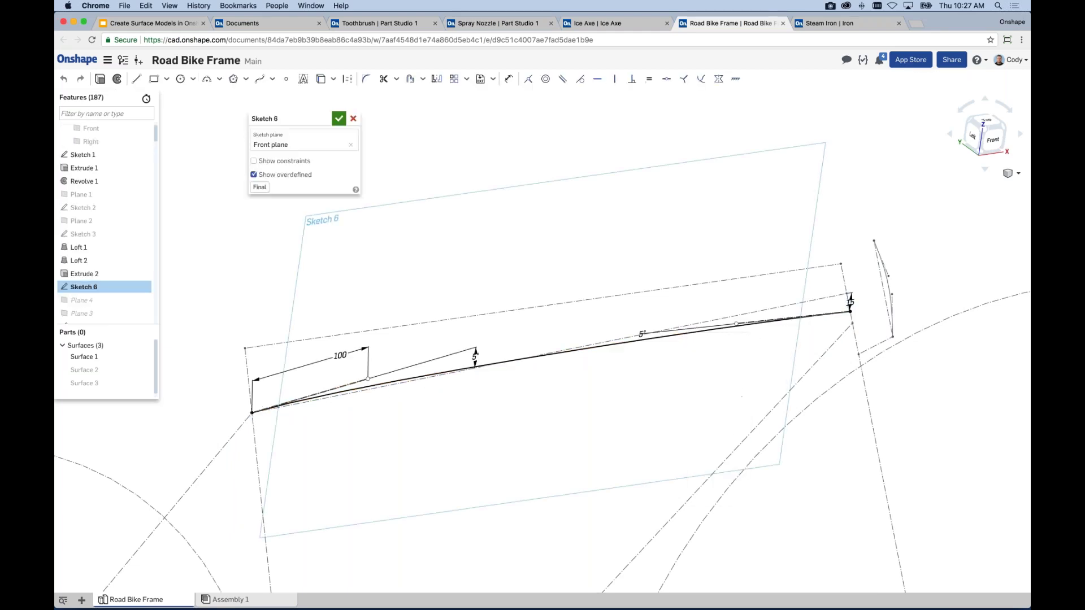
{"action": "key", "text": "n"}
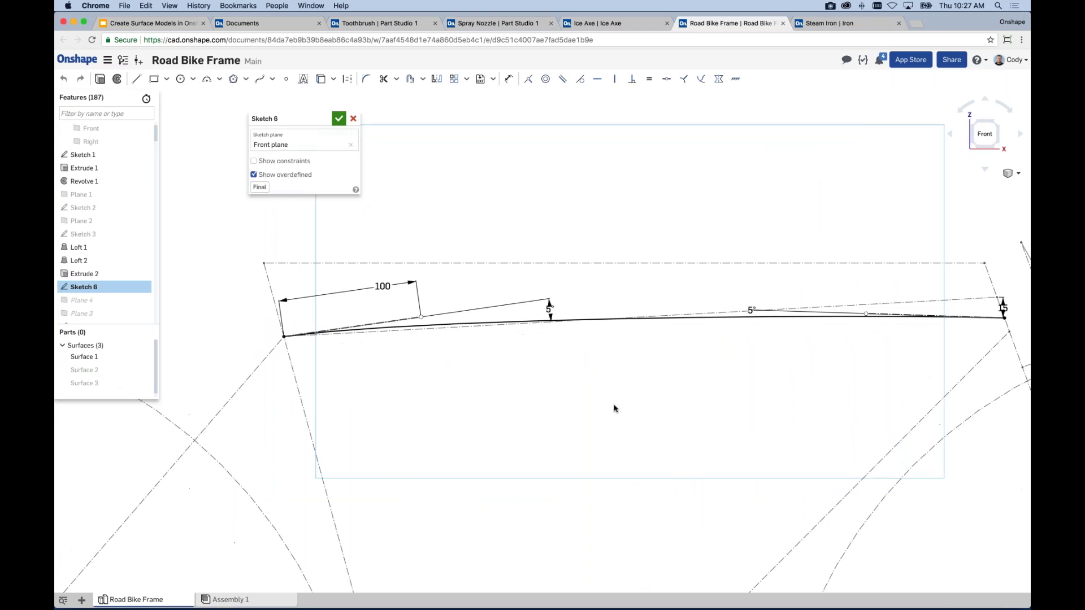
{"action": "left_click", "coordinate": [339, 118]}
Step: Start a new surface loft and group two adjoining Sketch 5 edges on one side as its first profile
{"action": "right_click_drag", "start_coordinate": [489, 409], "coordinate": [411, 150]}
{"action": "left_click", "coordinate": [197, 79]}
{"action": "left_click", "coordinate": [330, 133]}
{"action": "right_click_drag", "start_coordinate": [547, 197], "coordinate": [803, 224]}
{"action": "scroll", "coordinate": [803, 225], "scroll_direction": "up", "scroll_amount": 8}
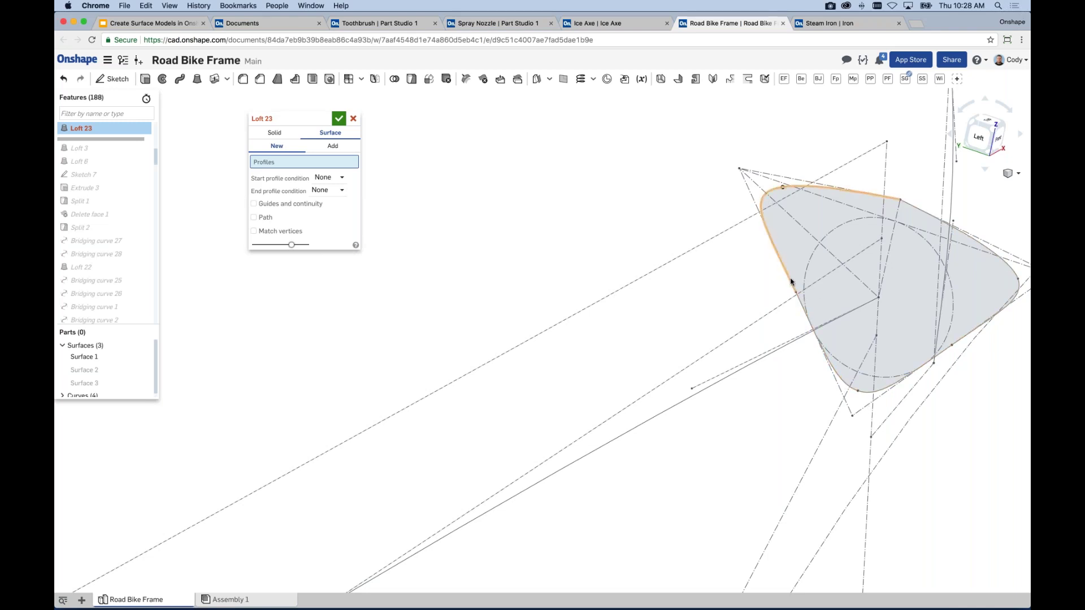
{"action": "left_click", "coordinate": [762, 203]}
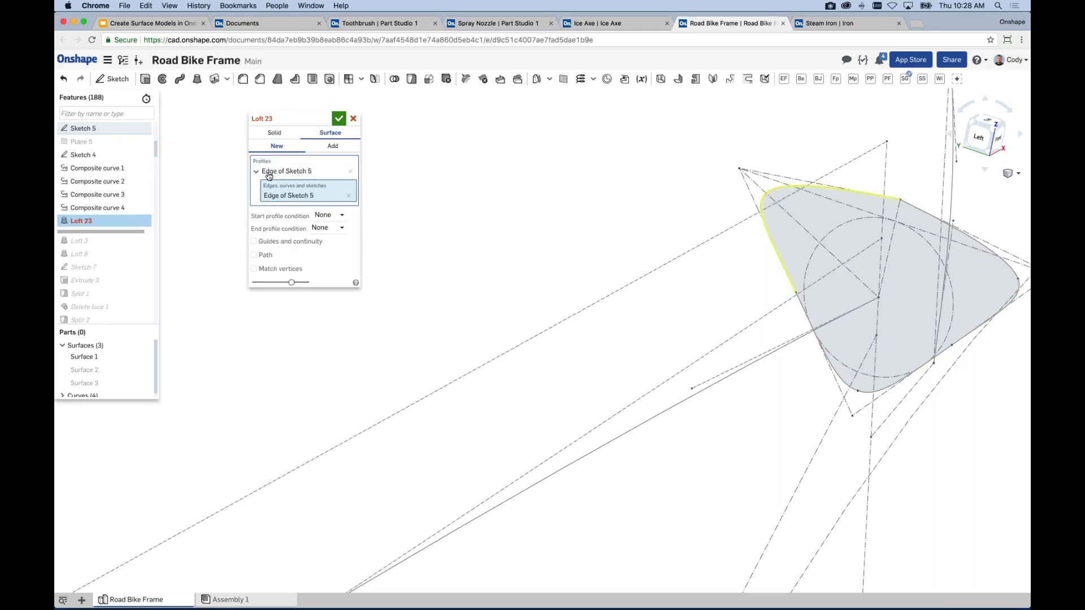
{"action": "left_click", "coordinate": [839, 378]}
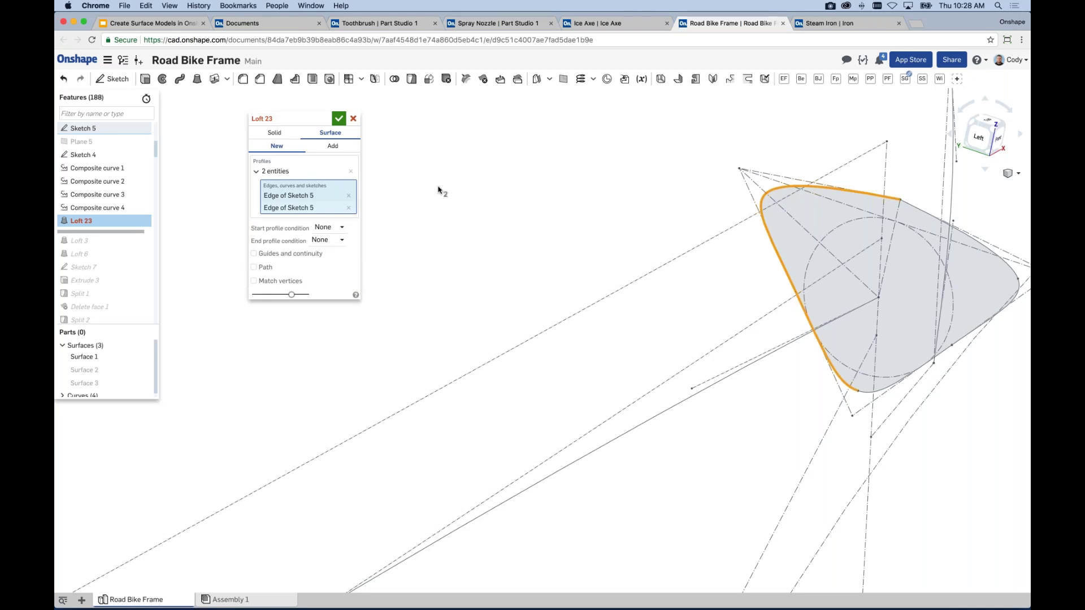
{"action": "left_click", "coordinate": [256, 172]}
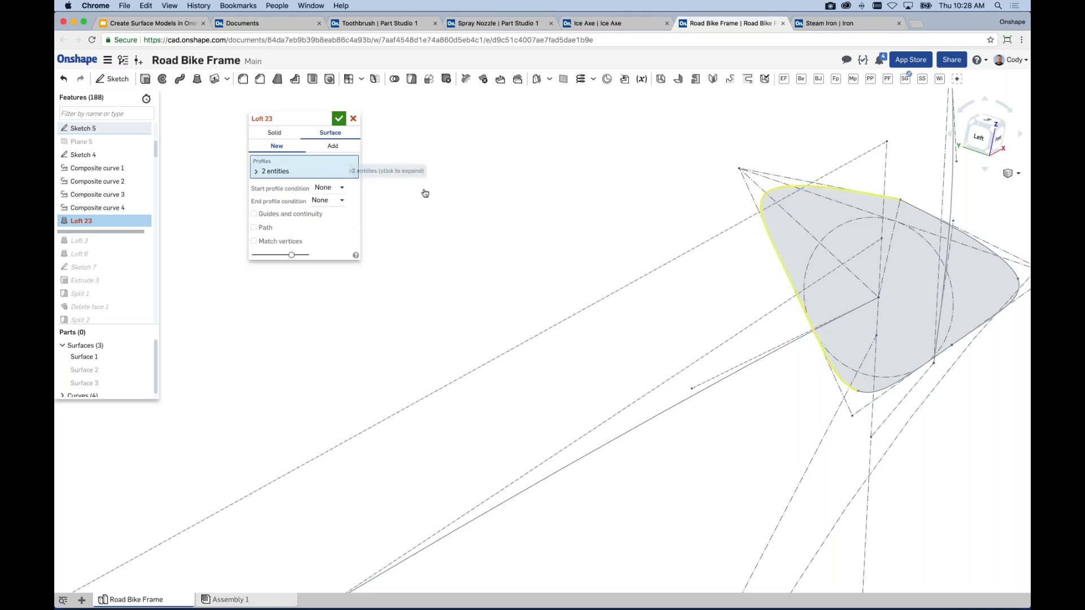
Step: Group the two matching edges of Sketch 4 at the tube's other end as the loft's second profile
{"action": "scroll", "coordinate": [662, 248], "scroll_direction": "down", "scroll_amount": 2}
{"action": "scroll", "coordinate": [656, 253], "scroll_direction": "down", "scroll_amount": 3}
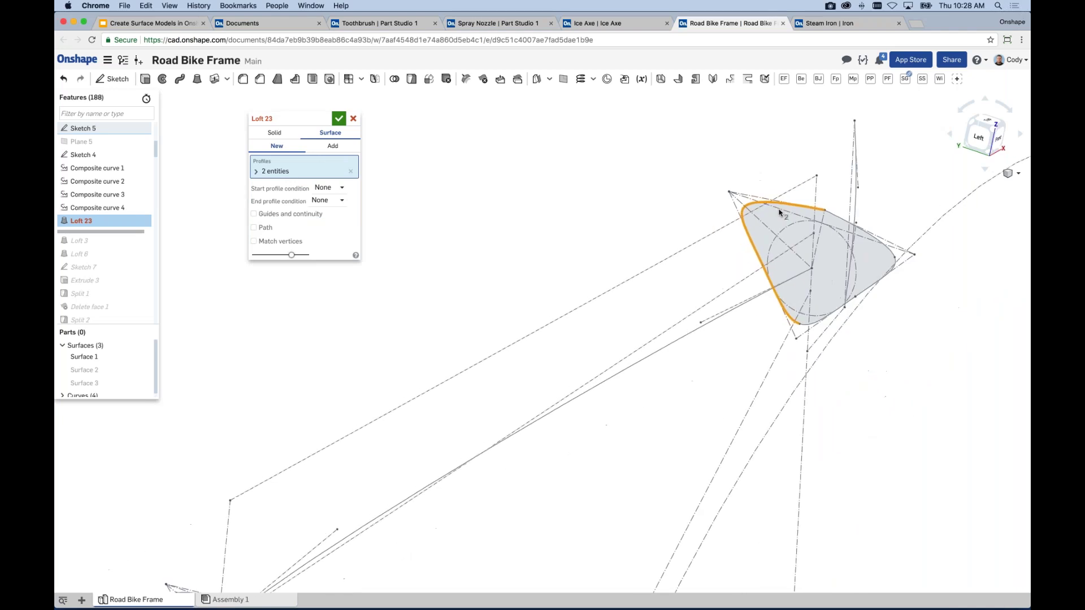
{"action": "scroll", "coordinate": [654, 332], "scroll_direction": "up", "scroll_amount": 3}
{"action": "scroll", "coordinate": [598, 341], "scroll_direction": "down", "scroll_amount": 1}
{"action": "scroll", "coordinate": [513, 400], "scroll_direction": "up", "scroll_amount": 3}
{"action": "scroll", "coordinate": [513, 400], "scroll_direction": "up", "scroll_amount": 3}
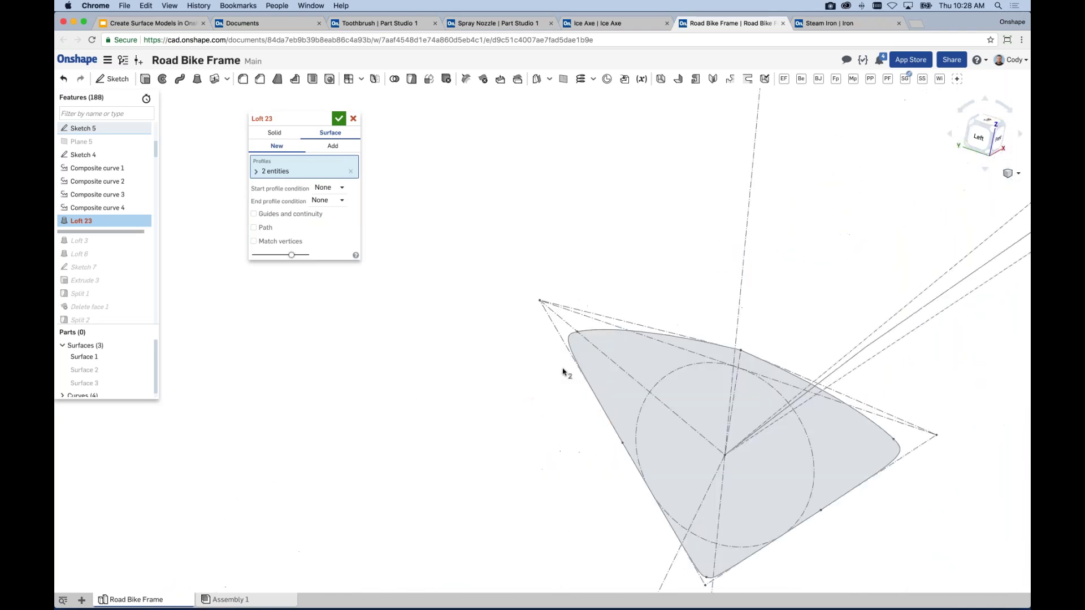
{"action": "left_click", "coordinate": [611, 330]}
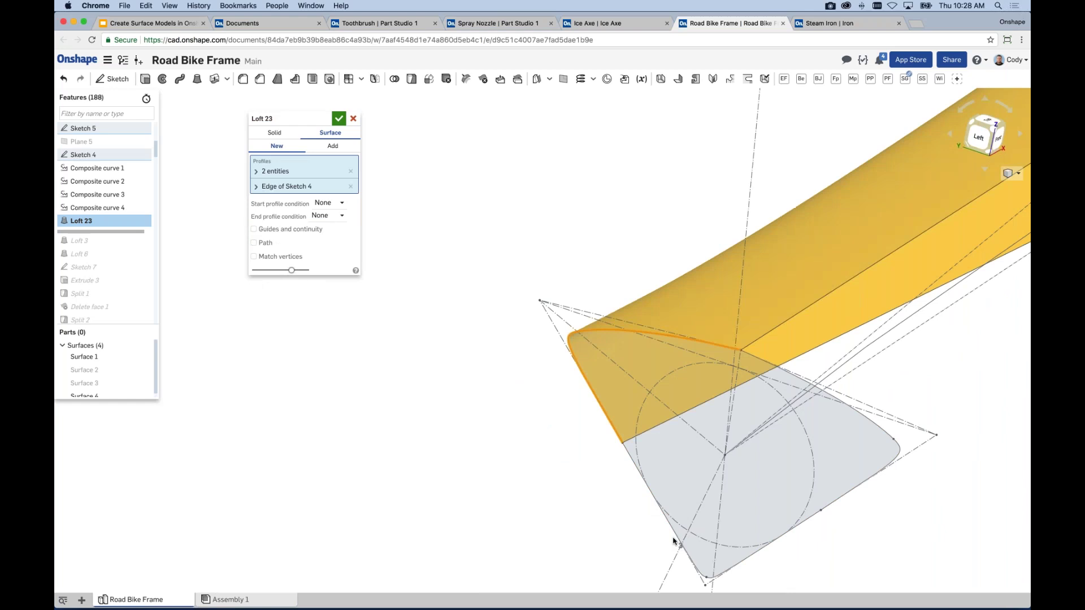
{"action": "left_click", "coordinate": [257, 187]}
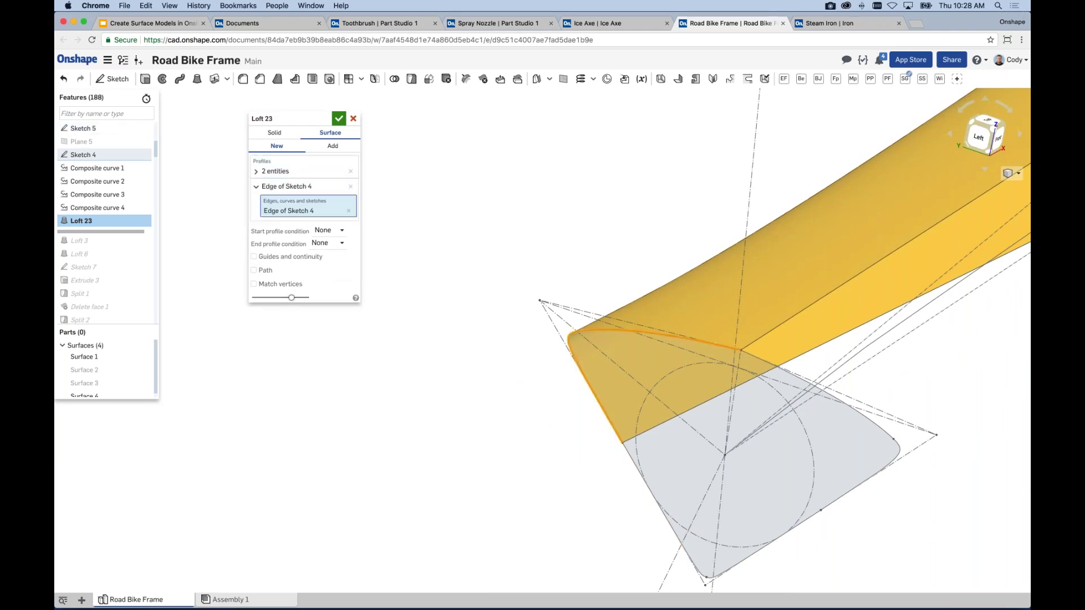
{"action": "left_click", "coordinate": [697, 567]}
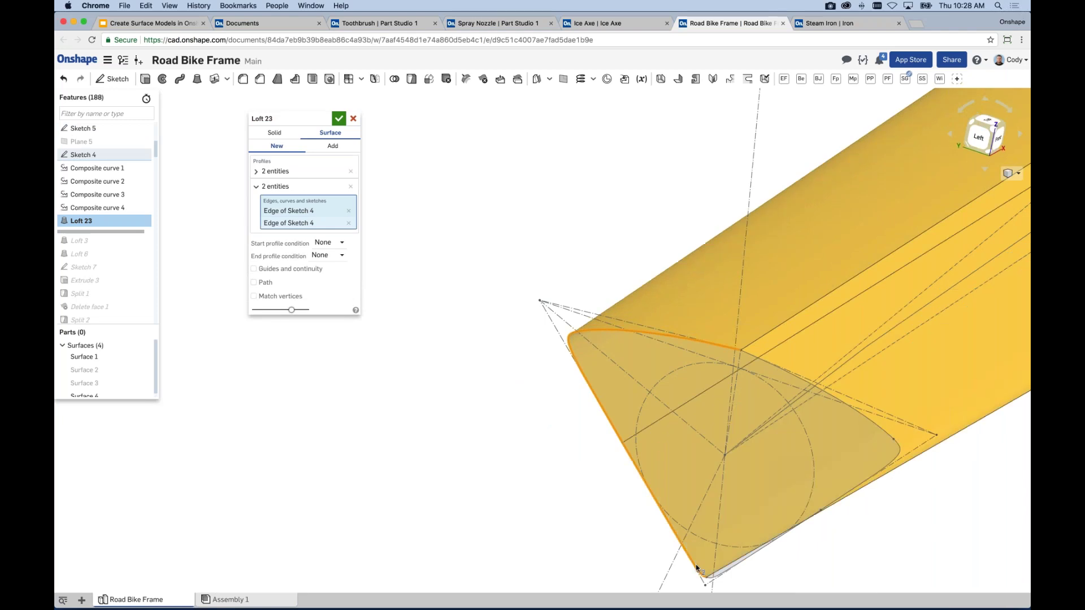
Step: Enable the loft's Path option with the Sketch 6 curve as the path and check the tube from the front
{"action": "scroll", "coordinate": [585, 436], "scroll_direction": "down", "scroll_amount": 5}
{"action": "right_click_drag", "start_coordinate": [606, 388], "coordinate": [339, 198]}
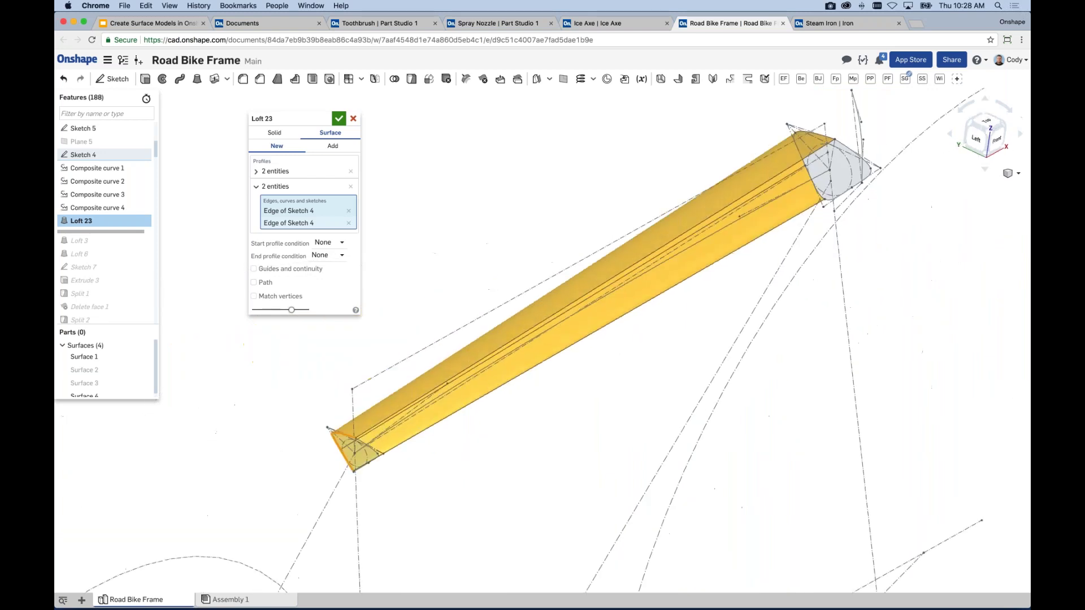
{"action": "left_click", "coordinate": [254, 282]}
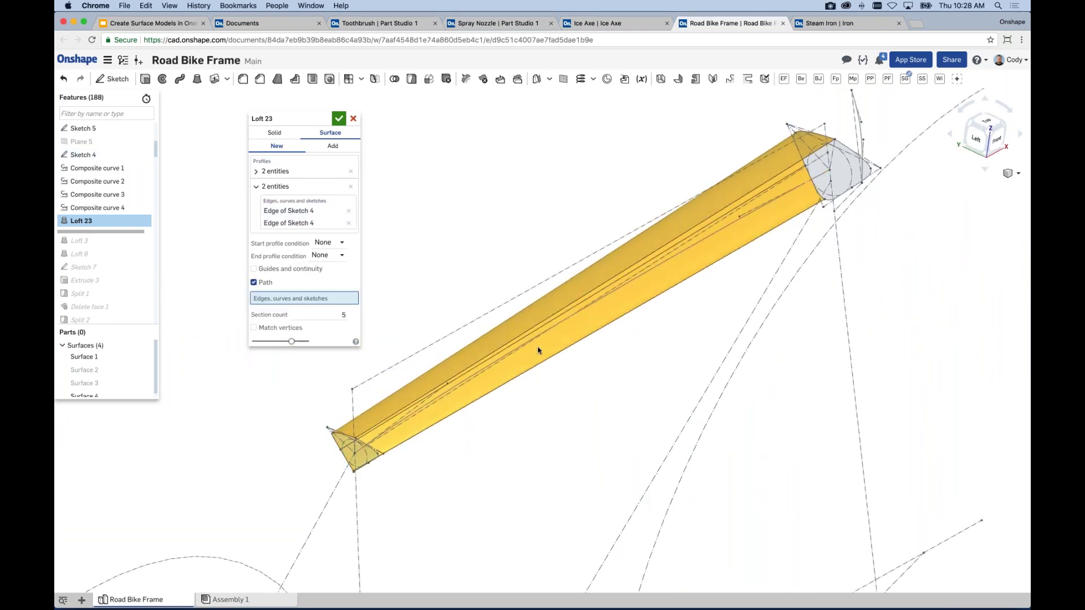
{"action": "left_click", "coordinate": [572, 317]}
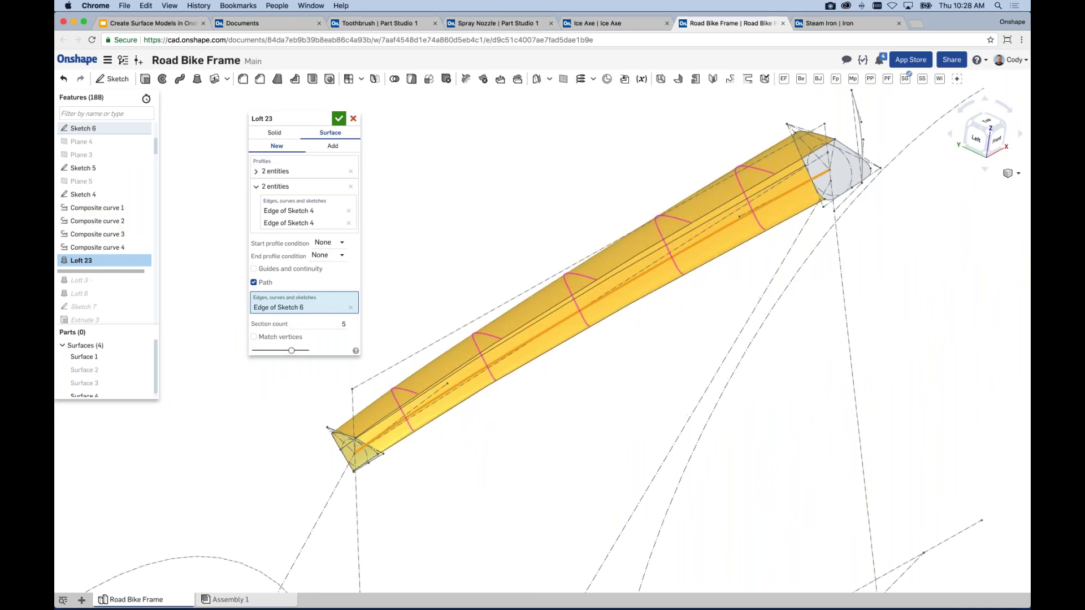
{"action": "right_click_drag", "start_coordinate": [571, 338], "coordinate": [540, 330]}
{"action": "left_click", "coordinate": [989, 146]}
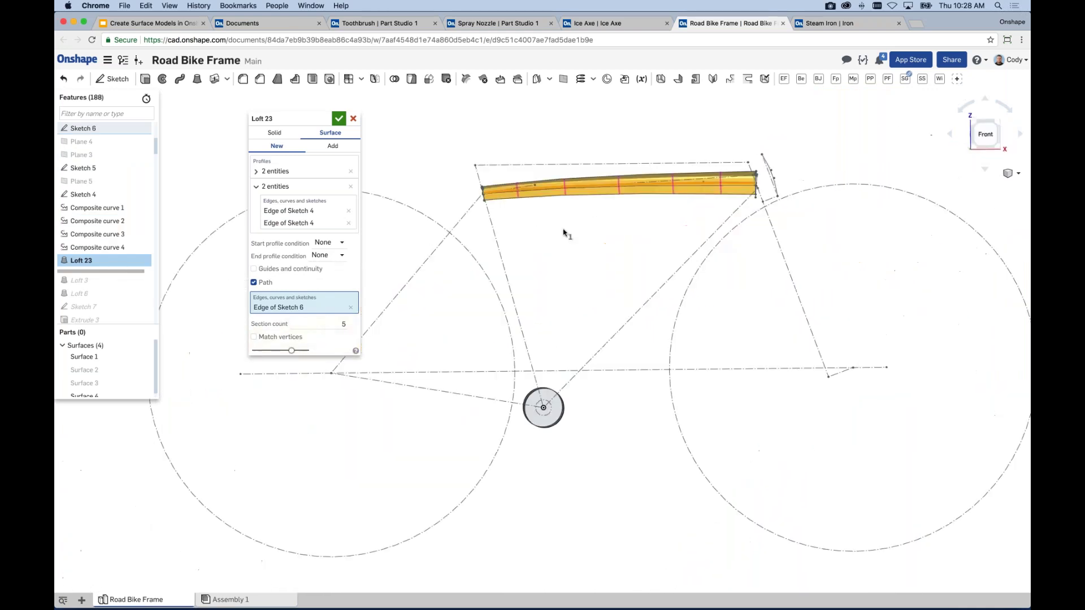
{"action": "scroll", "coordinate": [591, 211], "scroll_direction": "up", "scroll_amount": 3}
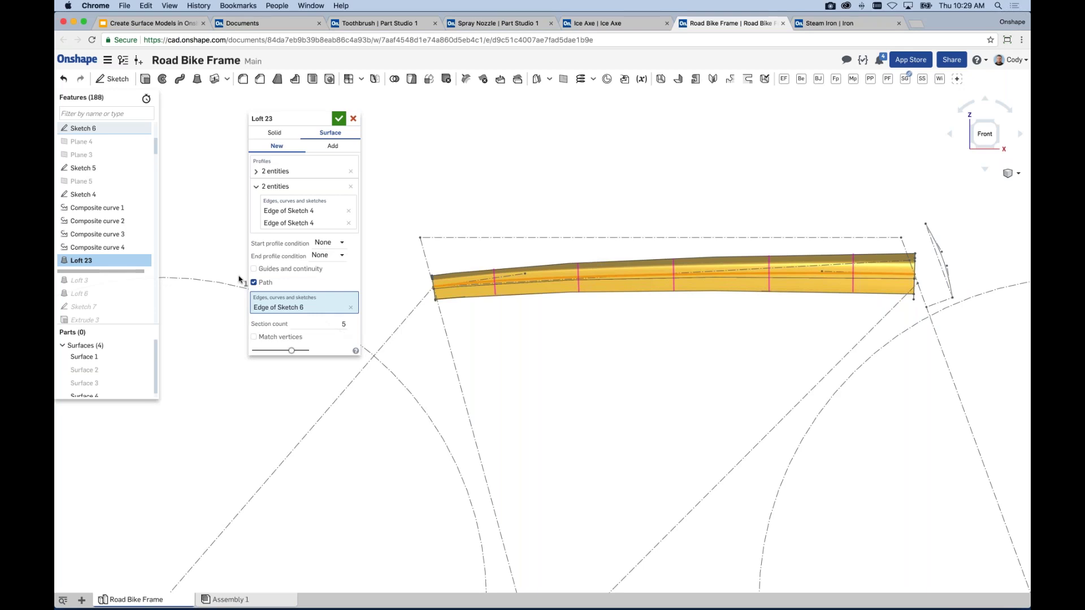
Step: Toggle the loft's Path option off and back on to compare the tube's shape with and without the Sketch 6 curve
{"action": "left_click", "coordinate": [253, 283]}
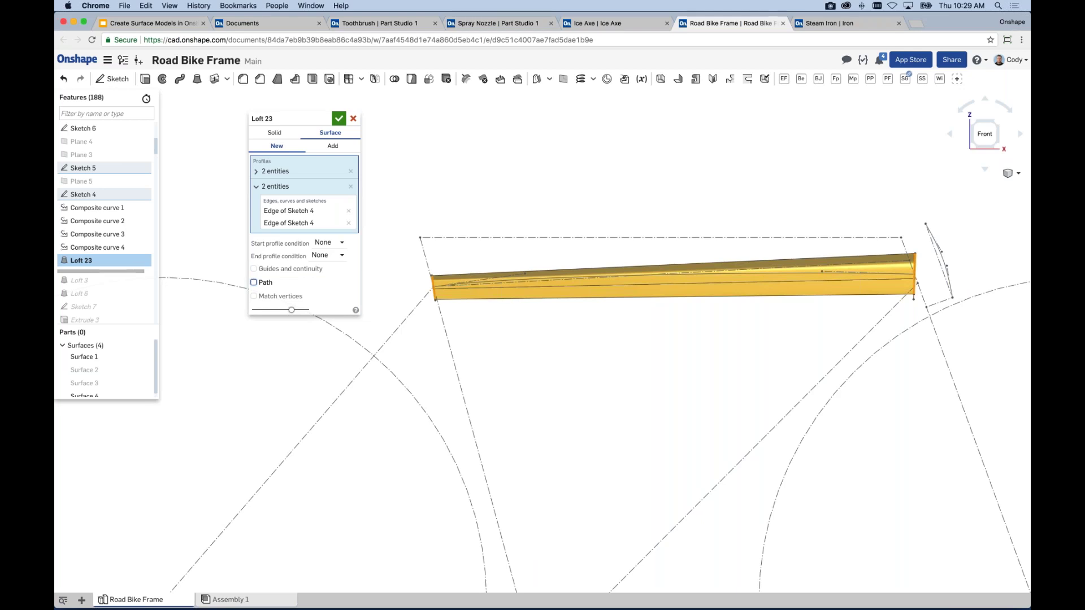
{"action": "left_click", "coordinate": [254, 282]}
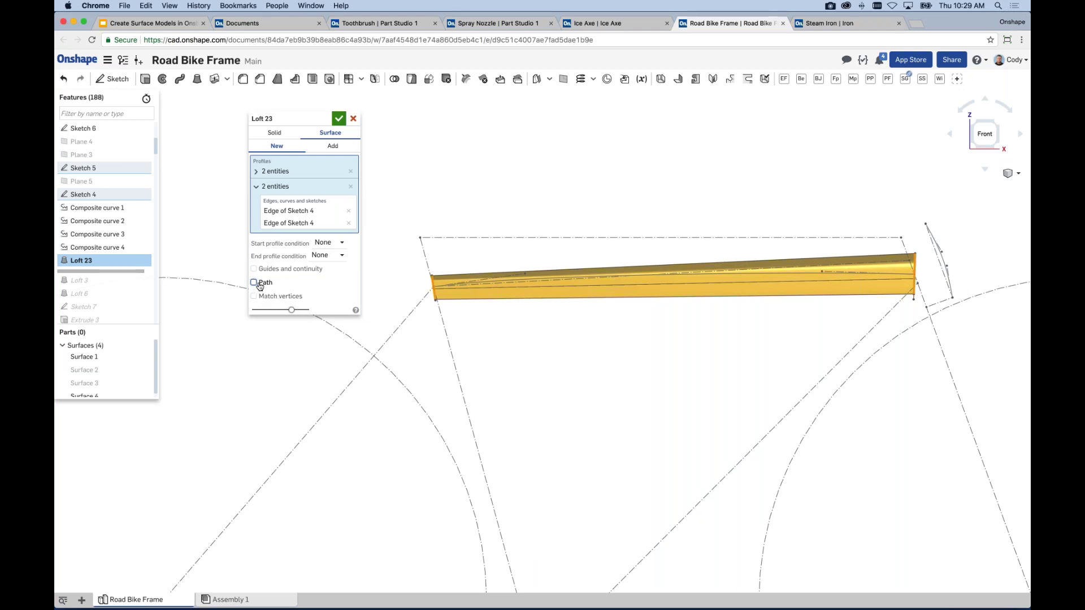
{"action": "left_click", "coordinate": [646, 274]}
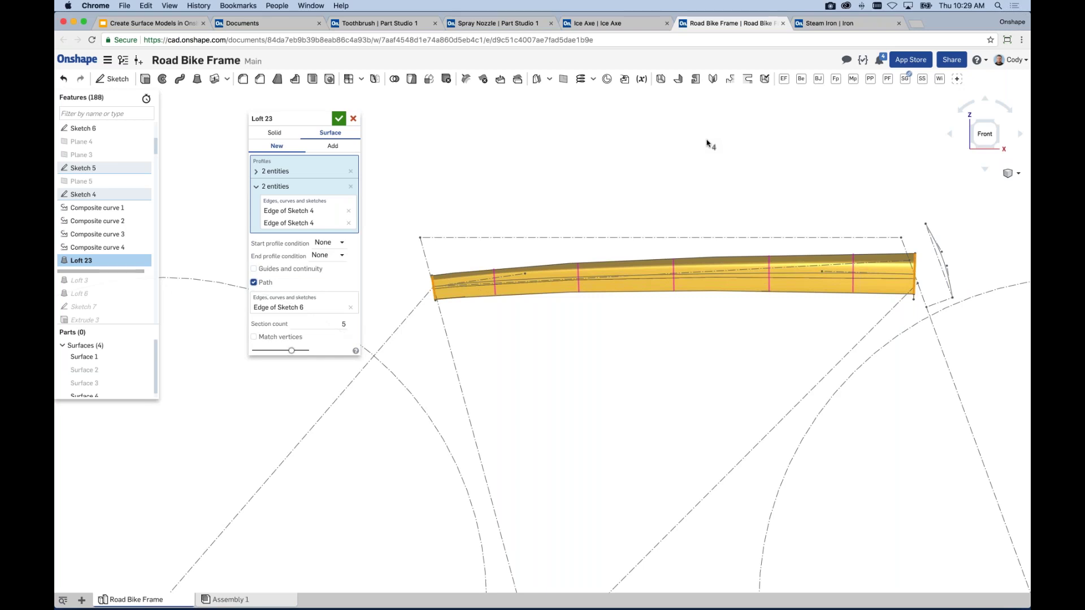
Step: Accept the top tube surface loft and check it within the whole bike frame in an isometric view
{"action": "left_click", "coordinate": [339, 119]}
{"action": "key", "text": "shift+7"}
{"action": "scroll", "coordinate": [677, 248], "scroll_direction": "down", "scroll_amount": 3}
{"action": "middle_click_drag", "start_coordinate": [666, 288], "coordinate": [650, 268]}
{"action": "scroll", "coordinate": [651, 268], "scroll_direction": "down", "scroll_amount": 2}
{"action": "scroll", "coordinate": [632, 253], "scroll_direction": "down", "scroll_amount": 5}
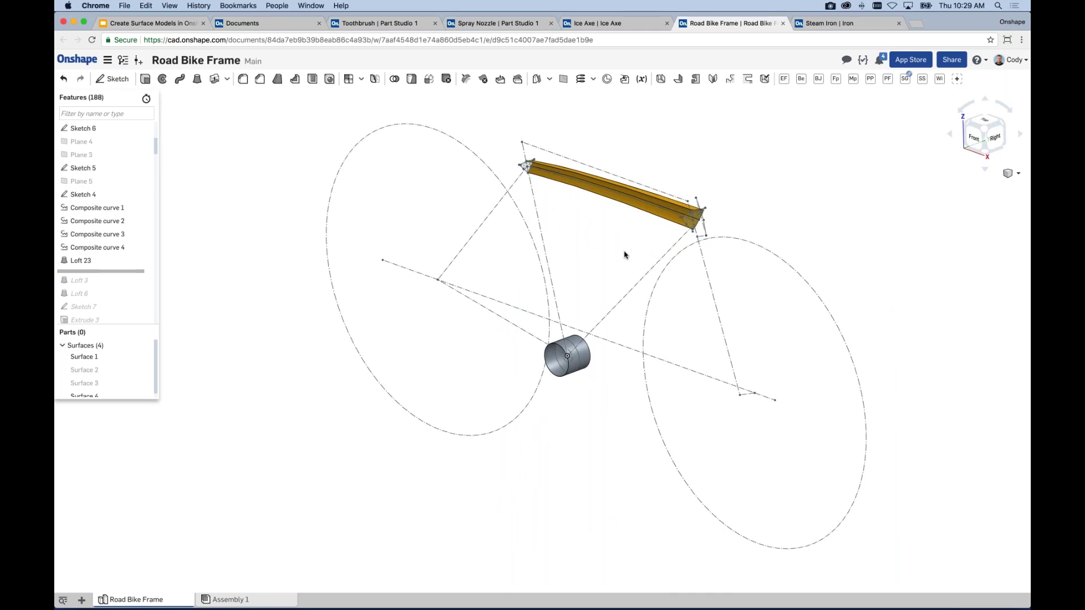
Step: Switch to the Google Slides deck and present it full screen from the Fill slide
{"action": "left_click", "coordinate": [150, 24]}
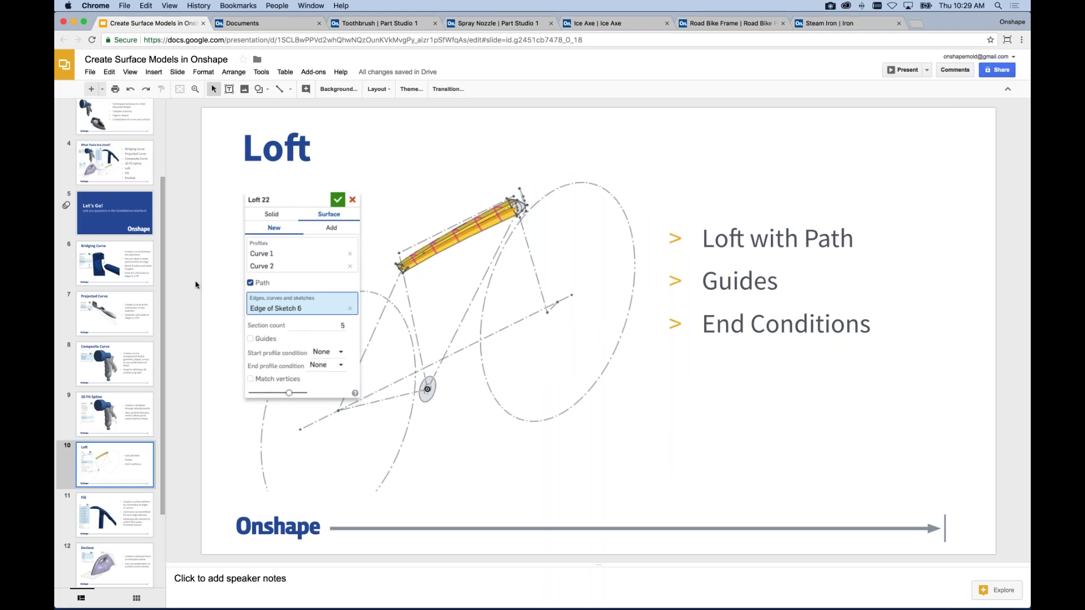
{"action": "scroll", "coordinate": [161, 374], "scroll_direction": "down", "scroll_amount": 4}
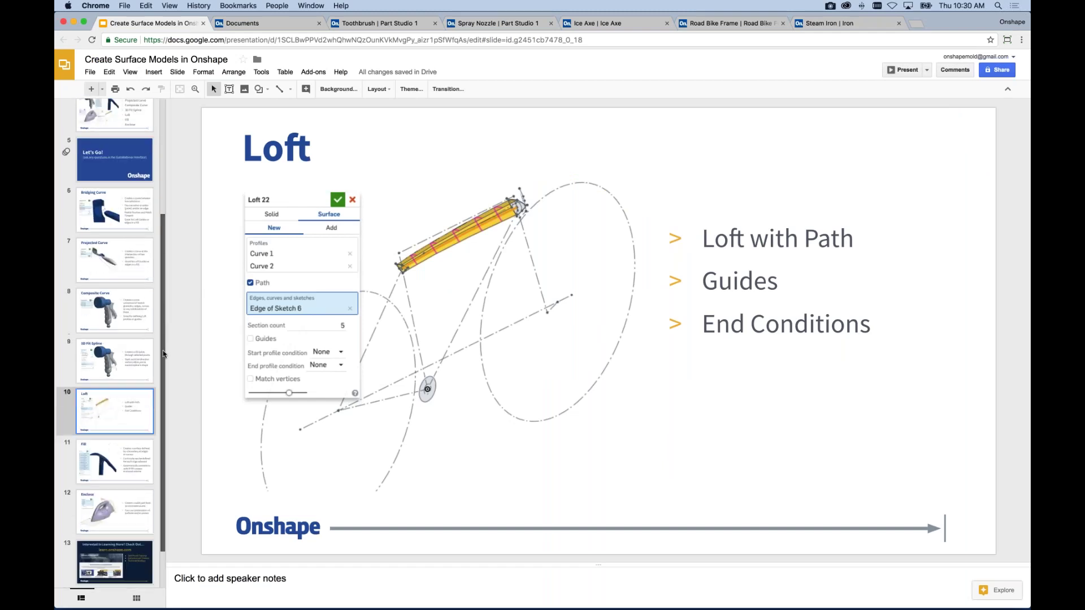
{"action": "left_click", "coordinate": [135, 396]}
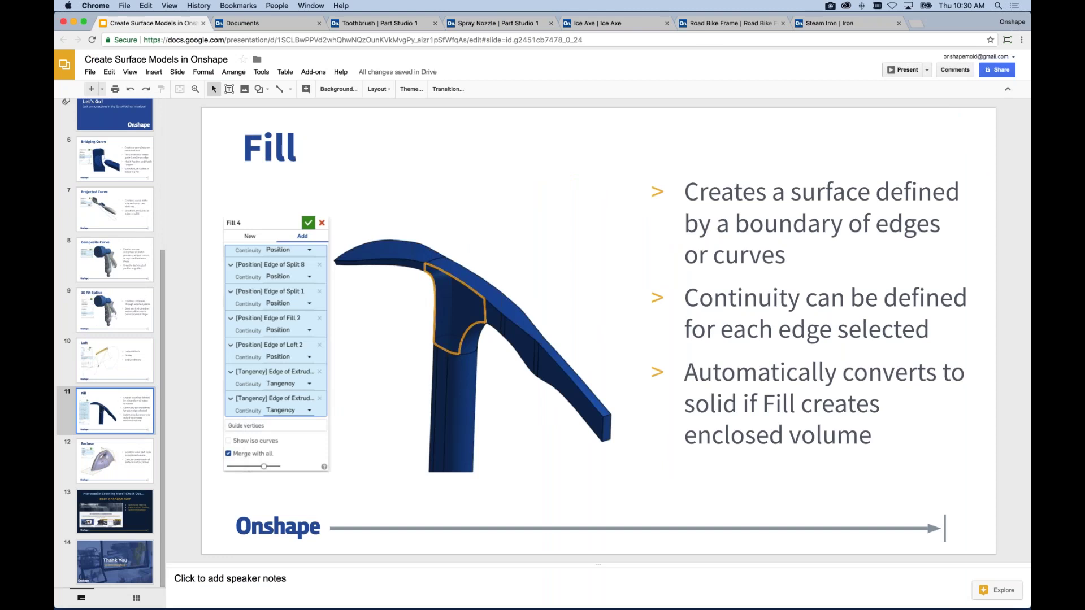
{"action": "key", "text": "super+Return"}
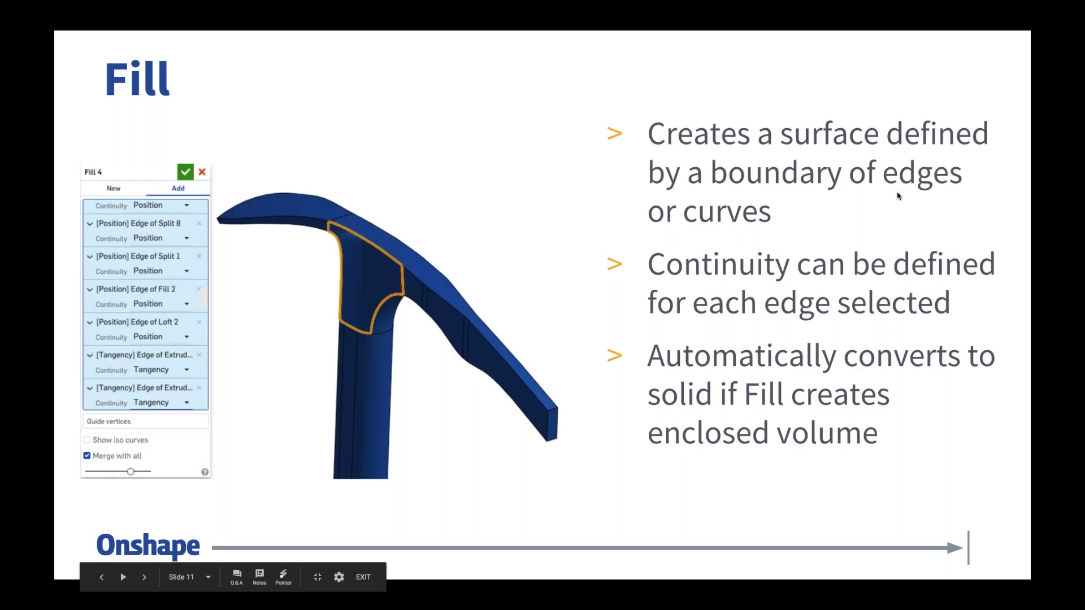
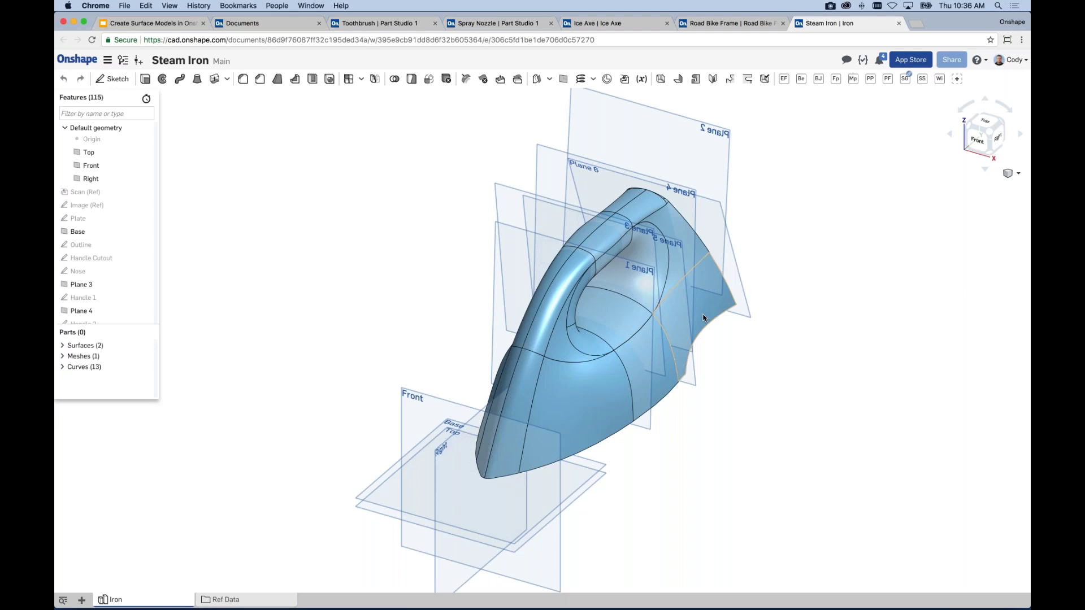
Step: Examine the steam iron's surface body from several sides, including its open underside, open rear and the Base plane
{"action": "right_click_drag", "start_coordinate": [714, 416], "coordinate": [685, 381]}
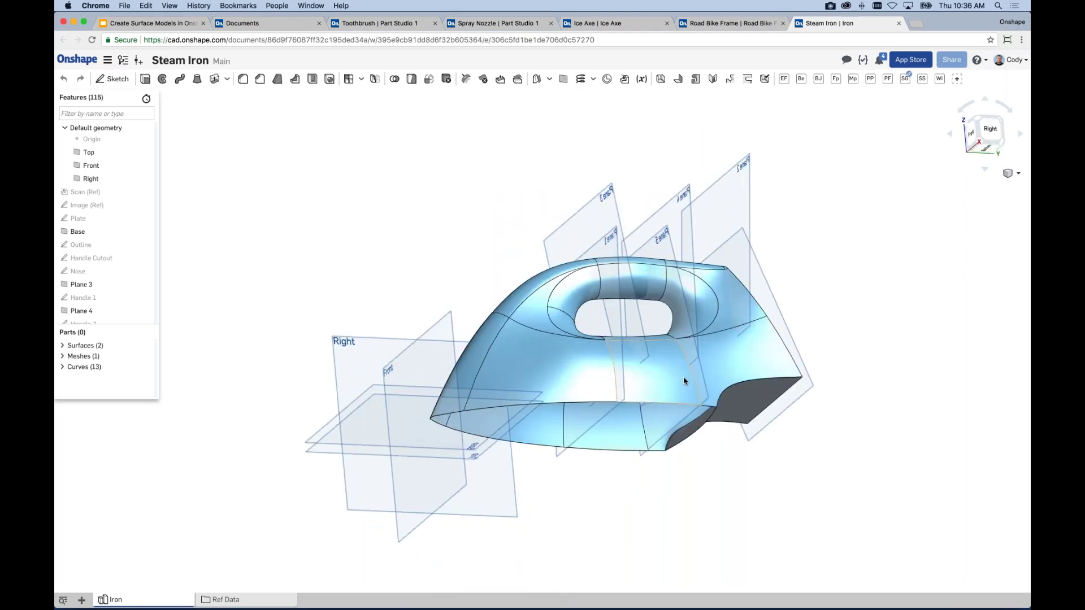
{"action": "scroll", "coordinate": [682, 381], "scroll_direction": "up", "scroll_amount": 5}
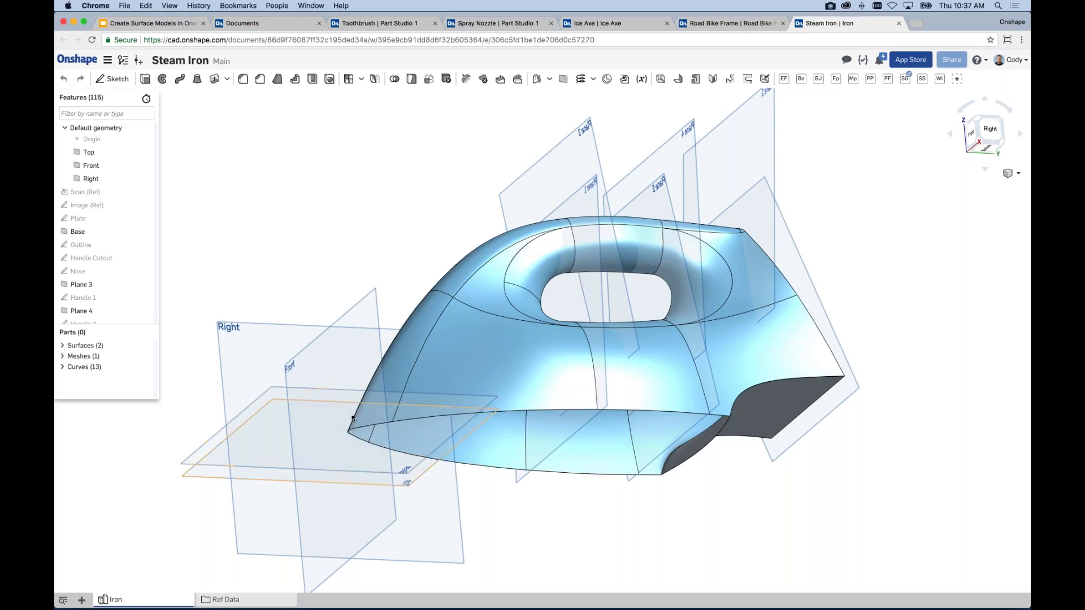
{"action": "right_click_drag", "start_coordinate": [359, 368], "coordinate": [379, 232]}
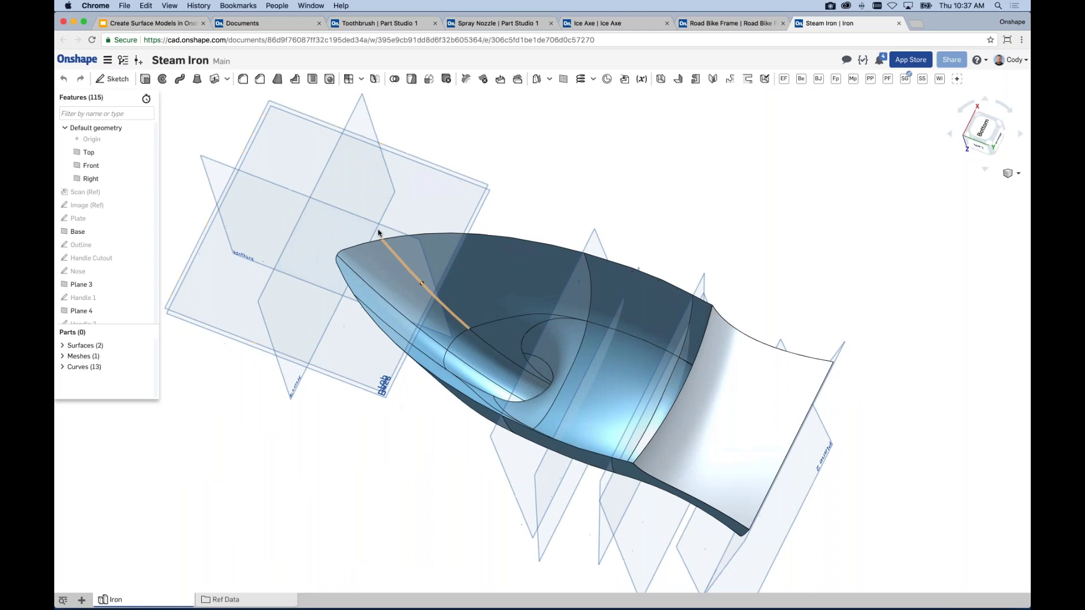
{"action": "right_click_drag", "start_coordinate": [479, 262], "coordinate": [586, 411]}
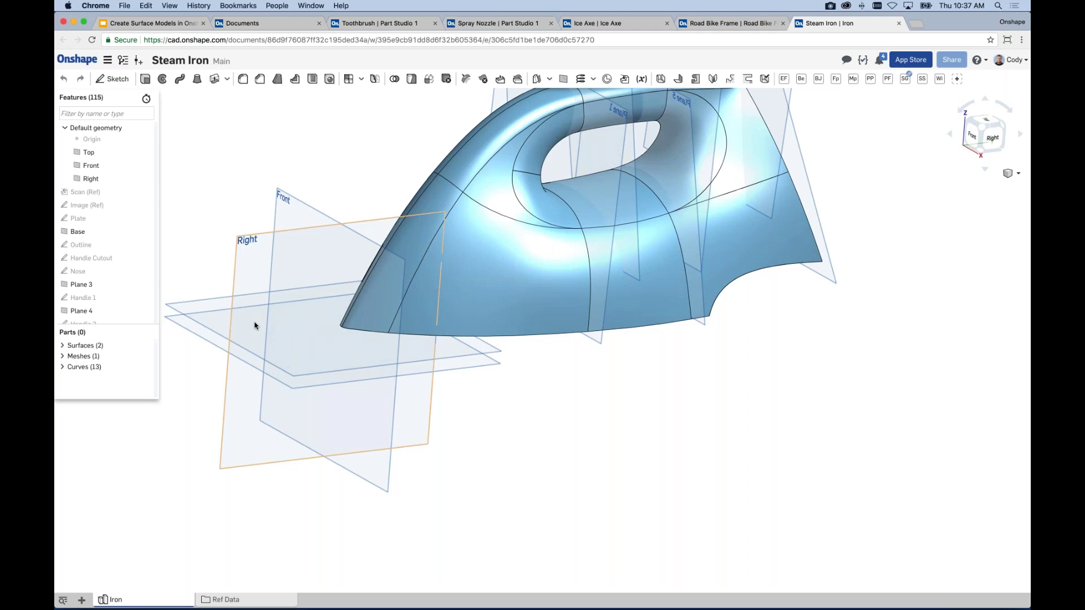
{"action": "left_click", "coordinate": [212, 307]}
{"action": "key", "text": "shift+4"}
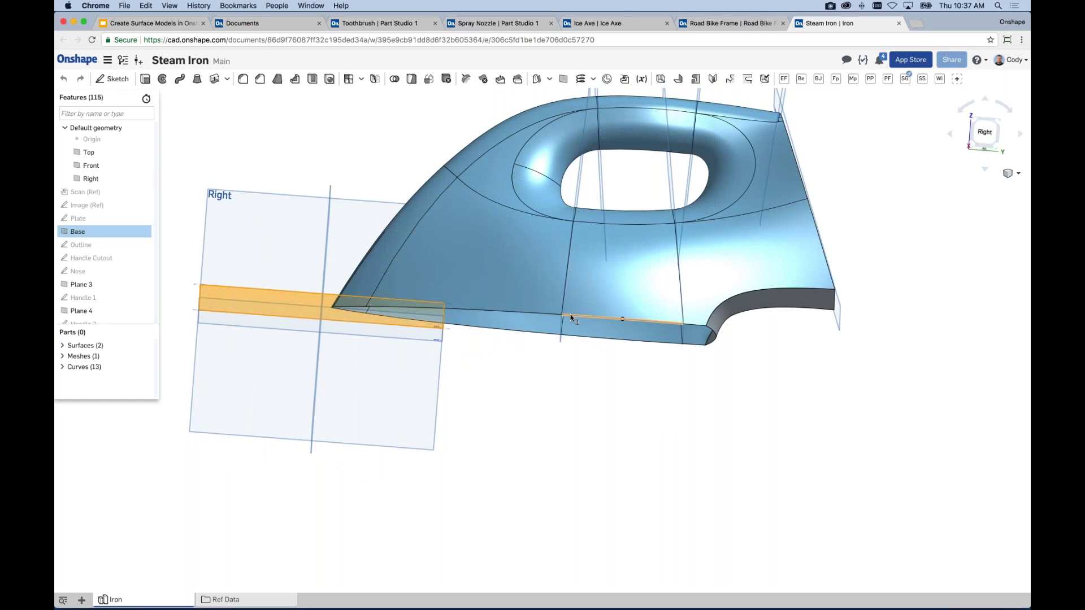
{"action": "right_click_drag", "start_coordinate": [564, 428], "coordinate": [460, 319]}
{"action": "right_click_drag", "start_coordinate": [962, 338], "coordinate": [859, 317]}
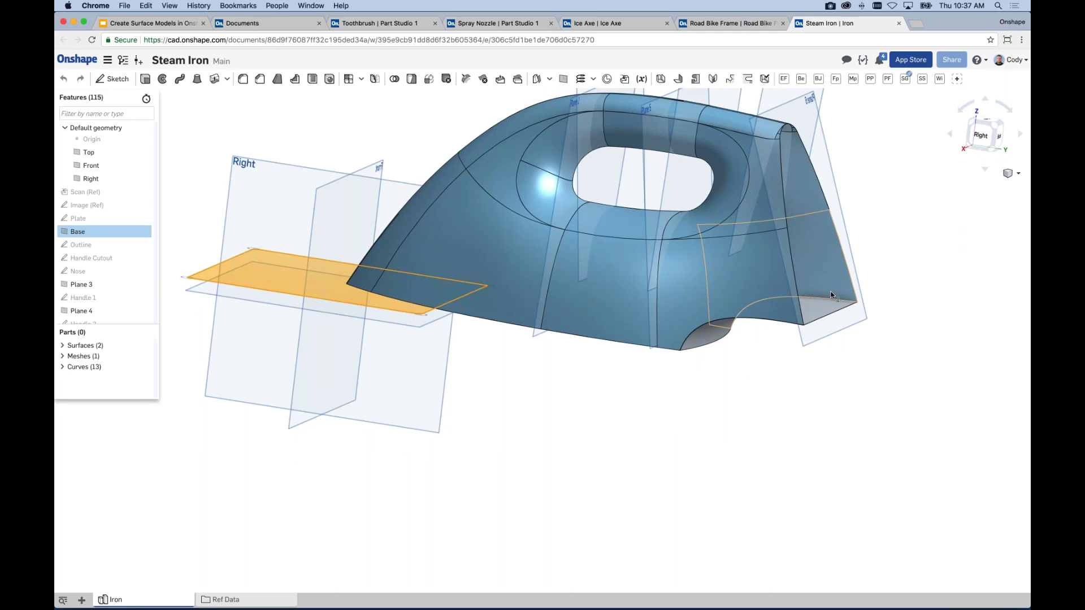
{"action": "left_click", "coordinate": [714, 436]}
Step: Start an Enclose feature and select Surface 1 and the Loft 9 face at the iron's rear underside as entities
{"action": "left_click", "coordinate": [227, 84]}
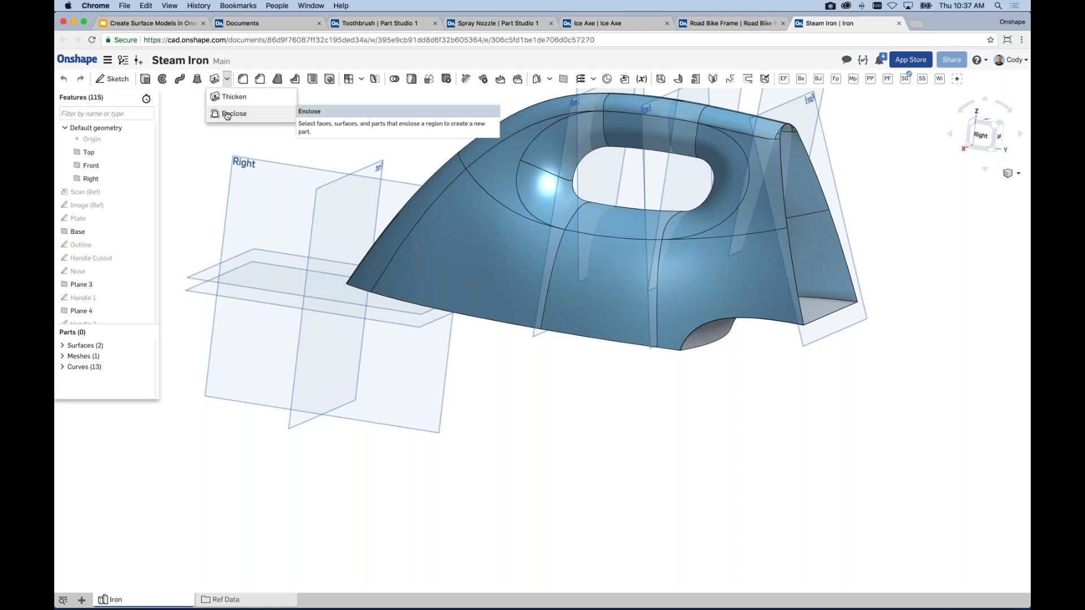
{"action": "left_click", "coordinate": [224, 113]}
{"action": "right_click_drag", "start_coordinate": [431, 126], "coordinate": [449, 128]}
{"action": "left_click", "coordinate": [84, 345]}
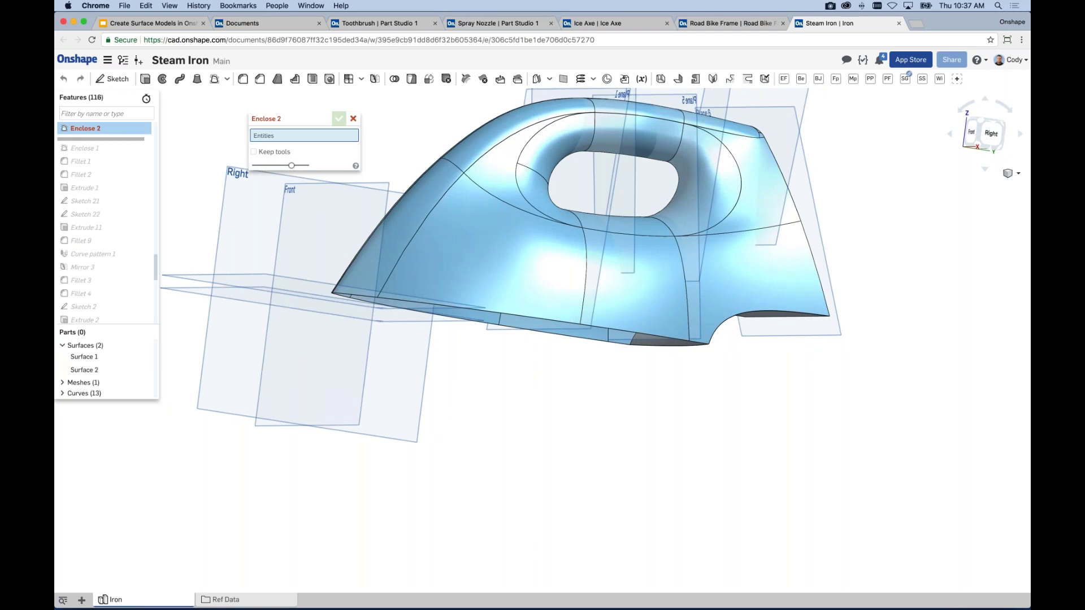
{"action": "left_click", "coordinate": [84, 357]}
{"action": "right_click_drag", "start_coordinate": [744, 443], "coordinate": [722, 341]}
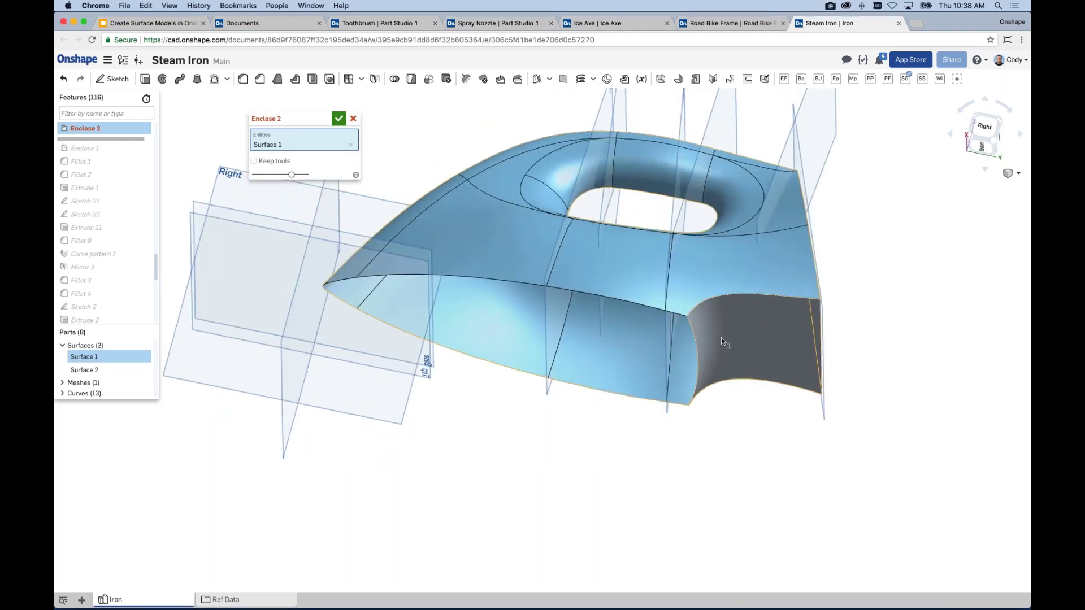
{"action": "left_click", "coordinate": [721, 337]}
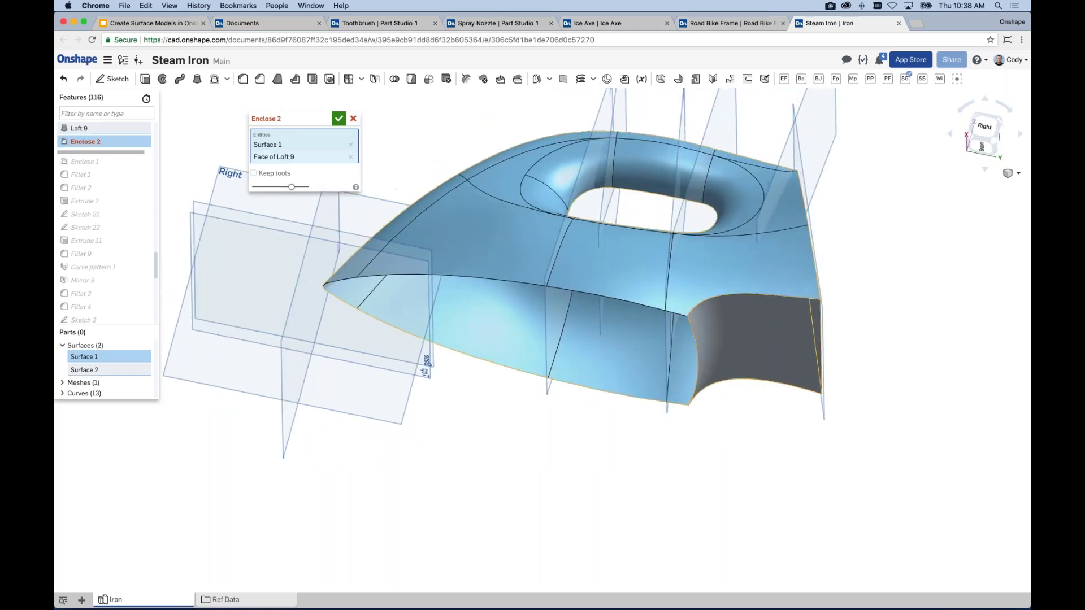
Step: Add the Base plane and Plane 6 to the Enclose entities and accept the feature to create the solid iron body
{"action": "right_click_drag", "start_coordinate": [198, 140], "coordinate": [177, 298]}
{"action": "left_click", "coordinate": [222, 290]}
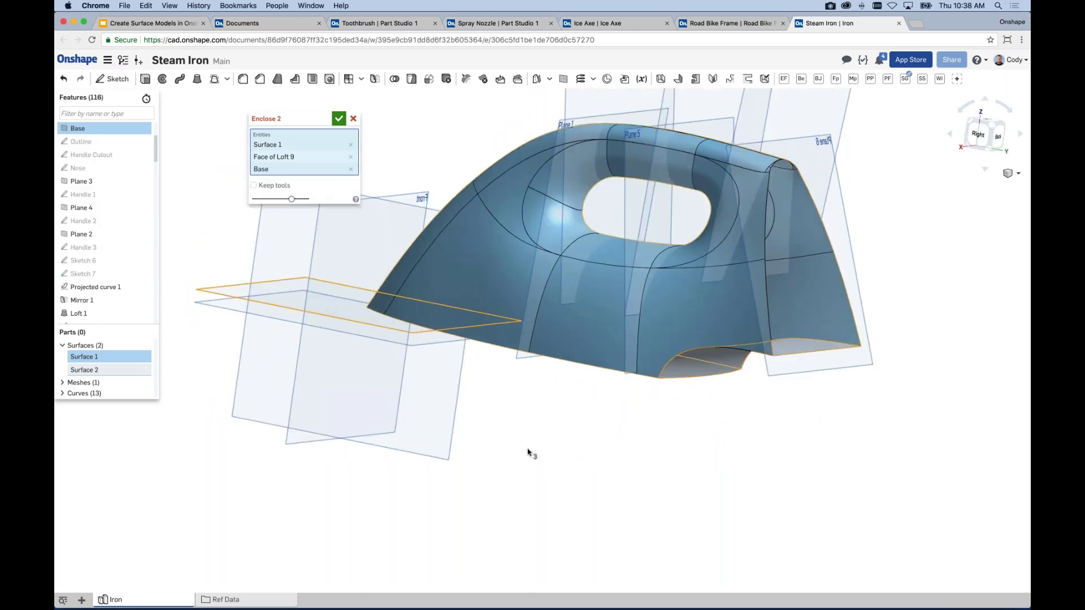
{"action": "right_click_drag", "start_coordinate": [569, 450], "coordinate": [780, 383]}
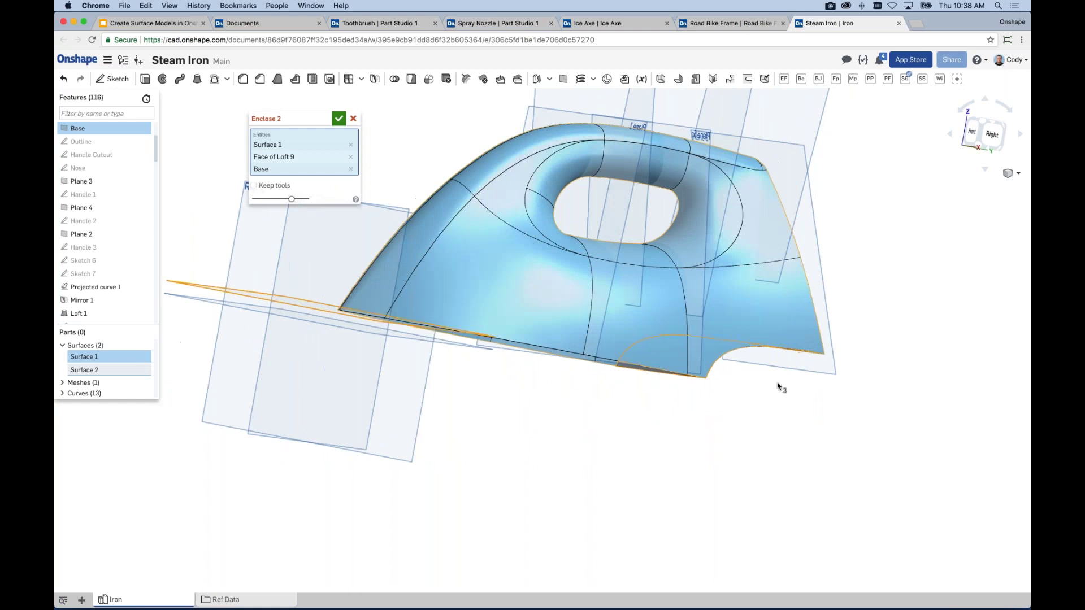
{"action": "left_click", "coordinate": [826, 366]}
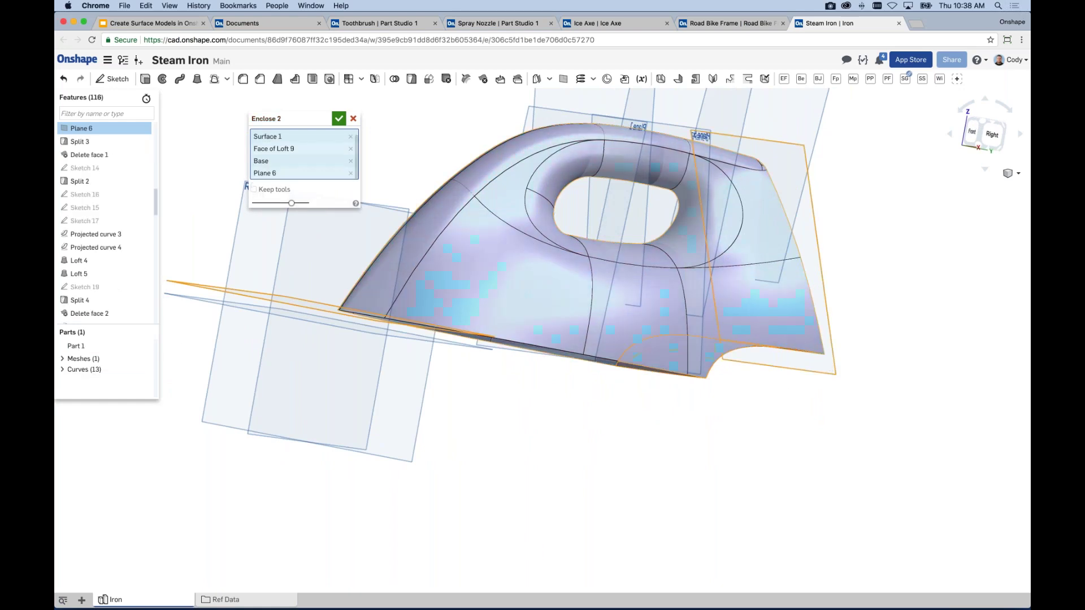
{"action": "right_click_drag", "start_coordinate": [702, 412], "coordinate": [327, 116]}
Step: Inspect the iron's interior with a section view through the Right plane, then close the section and fit the model in view
{"action": "right_click_drag", "start_coordinate": [375, 203], "coordinate": [458, 241]}
{"action": "left_click", "coordinate": [458, 240]}
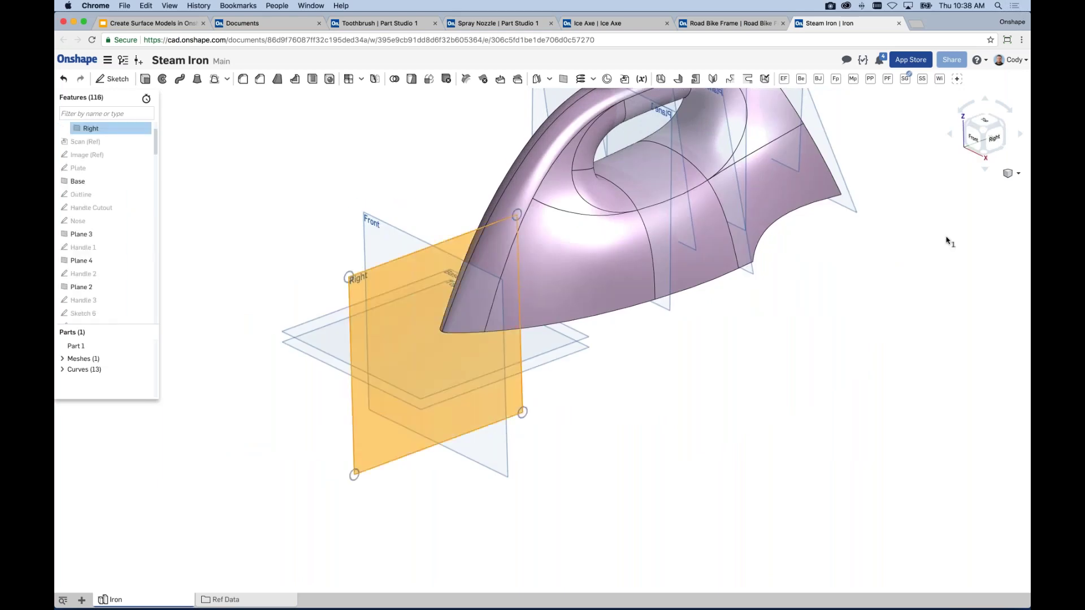
{"action": "left_click", "coordinate": [1015, 173]}
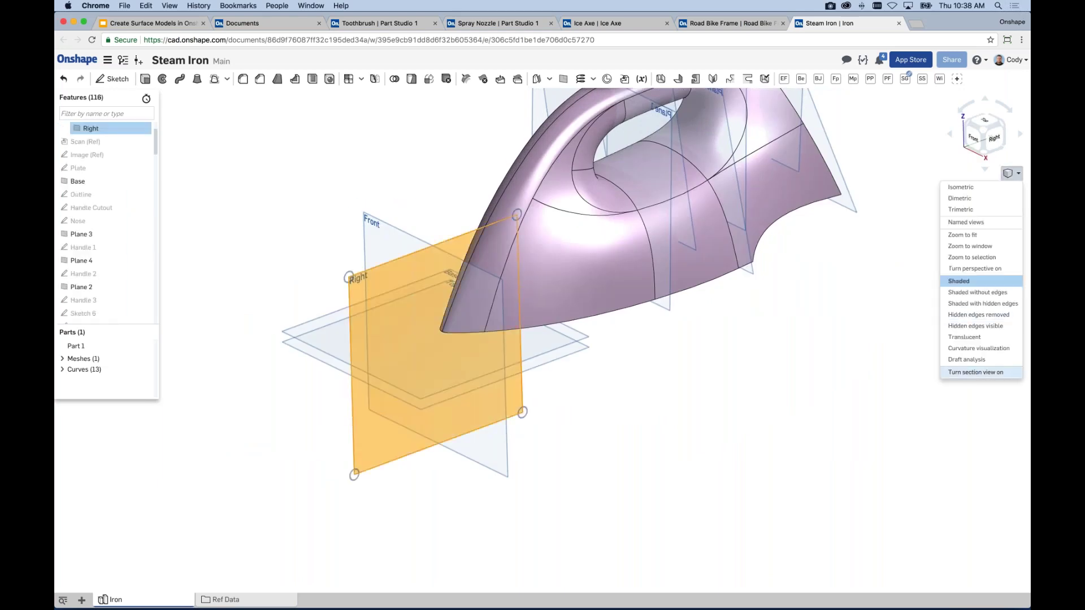
{"action": "left_click", "coordinate": [982, 372]}
{"action": "scroll", "coordinate": [702, 293], "scroll_direction": "up", "scroll_amount": 5}
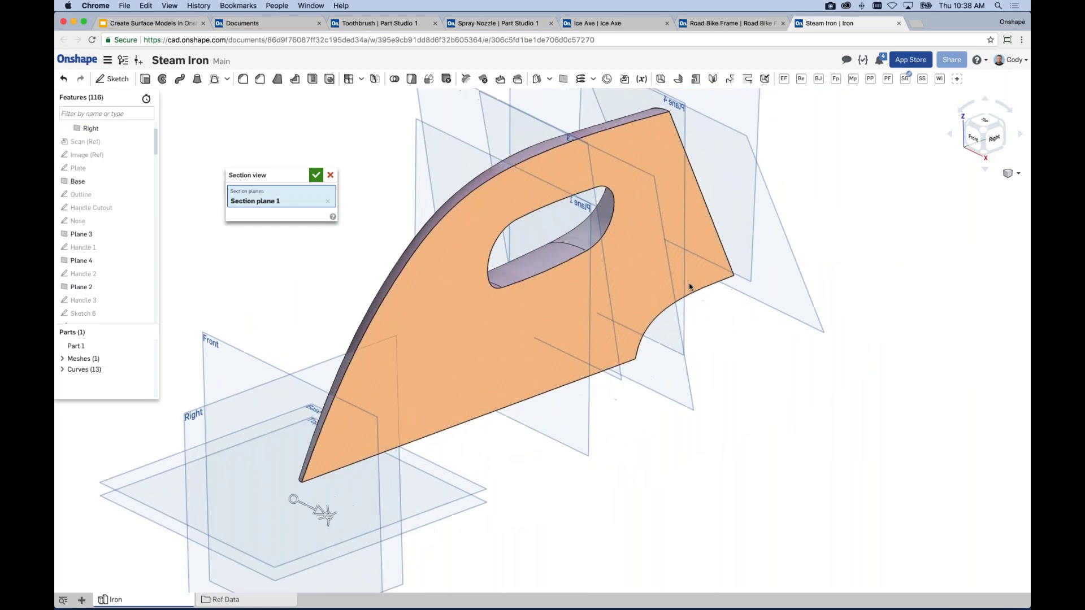
{"action": "left_click", "coordinate": [330, 176]}
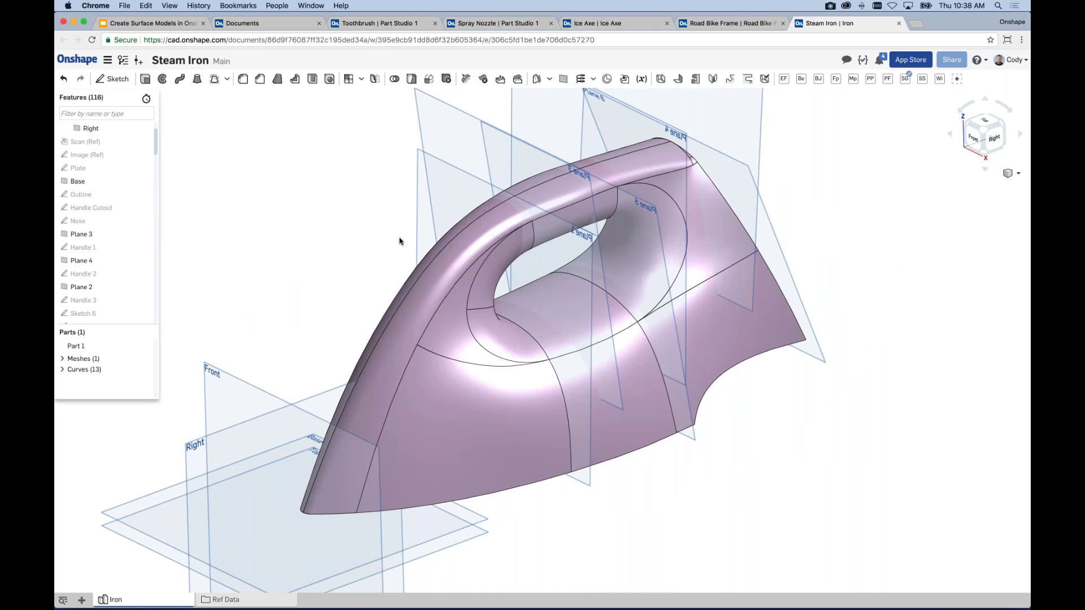
{"action": "key", "text": "f"}
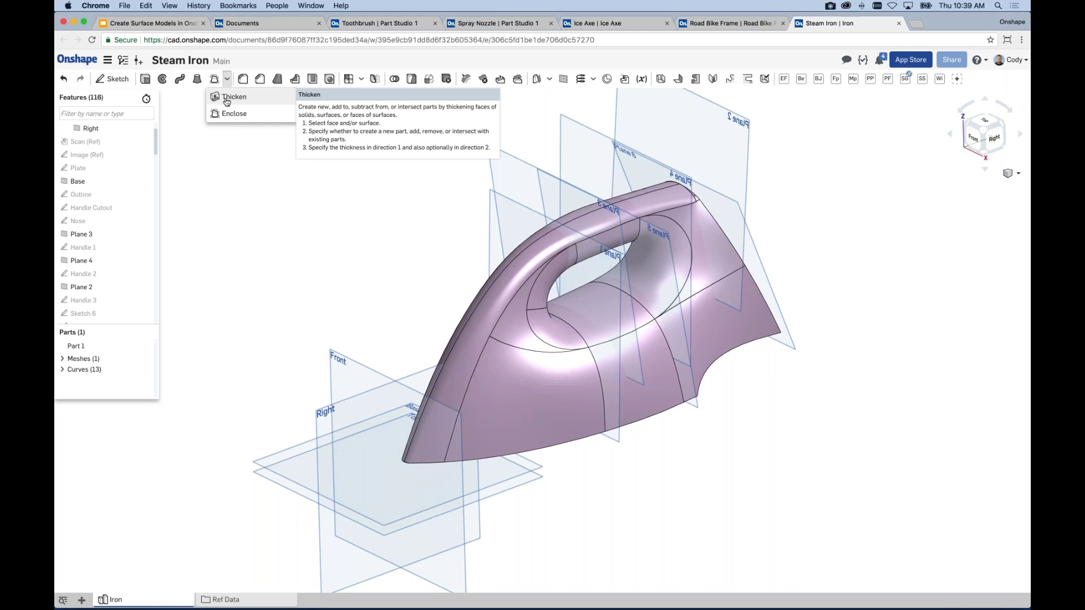
{"action": "left_click", "coordinate": [227, 102]}
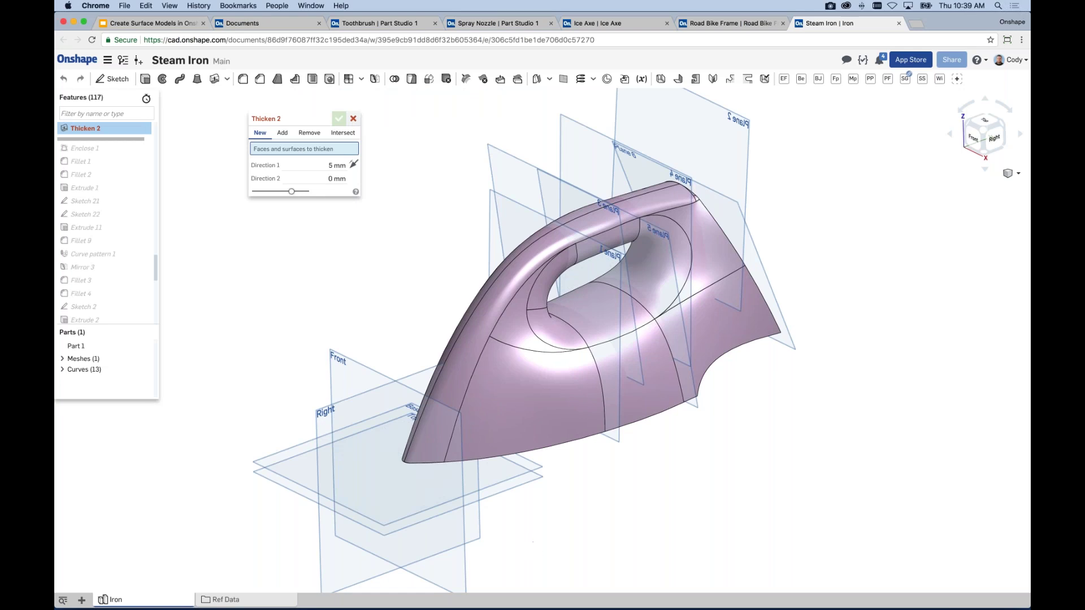
{"action": "left_click", "coordinate": [341, 164]}
{"action": "left_click", "coordinate": [354, 118]}
{"action": "scroll", "coordinate": [445, 240], "scroll_direction": "down", "scroll_amount": 1}
{"action": "scroll", "coordinate": [447, 241], "scroll_direction": "down", "scroll_amount": 2}
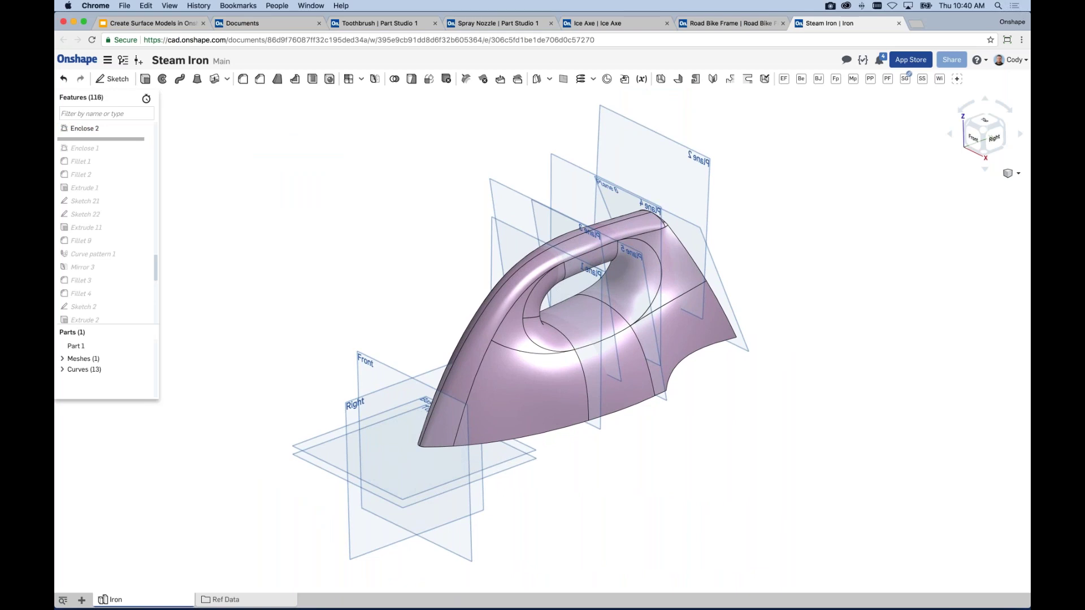
Step: Switch to the Google Slides deck and present the learn.onshape.com slide full screen
{"action": "left_click", "coordinate": [148, 23]}
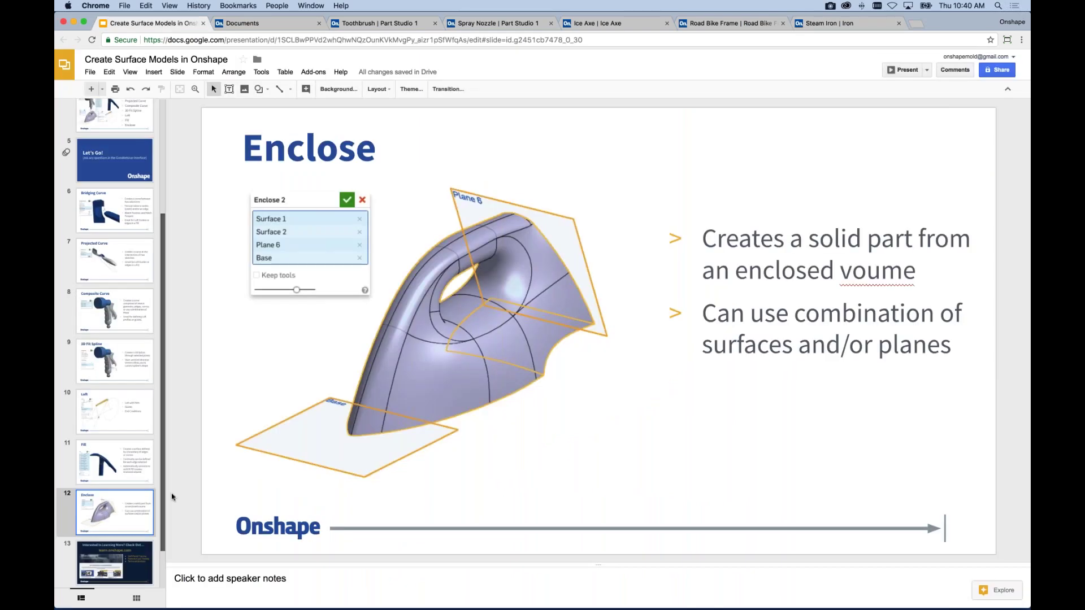
{"action": "key", "text": "Down"}
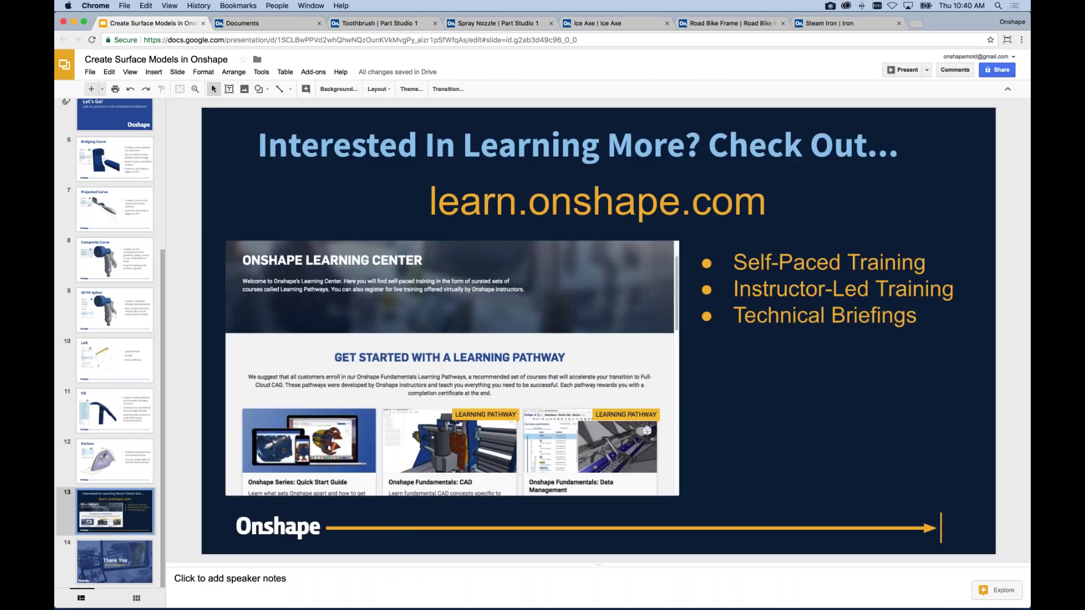
{"action": "left_click", "coordinate": [904, 70]}
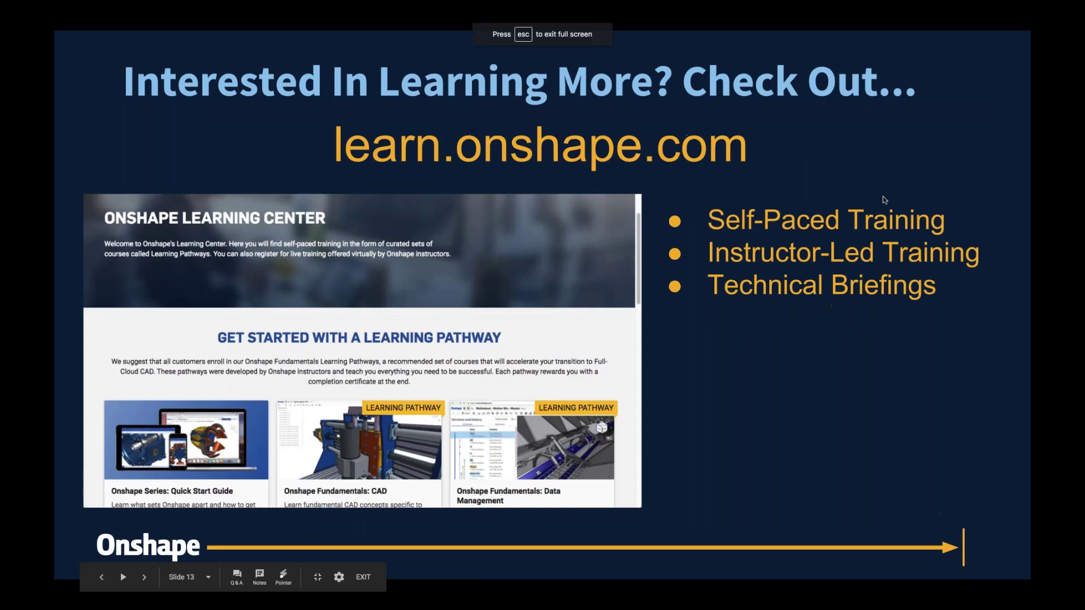